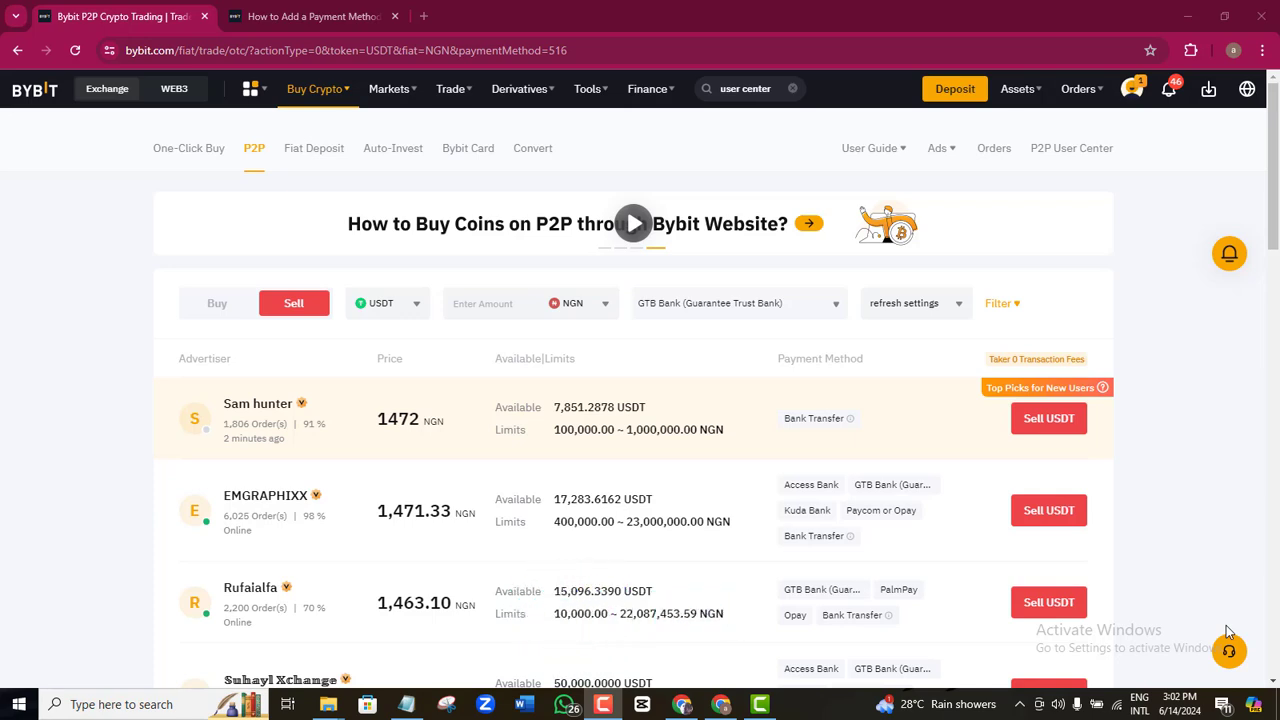
# Leave the USDT/NGN P2P sell listings for the bybit.com home page with the Crypto Cup 2024 promotion.
pyautogui.click(603, 704)
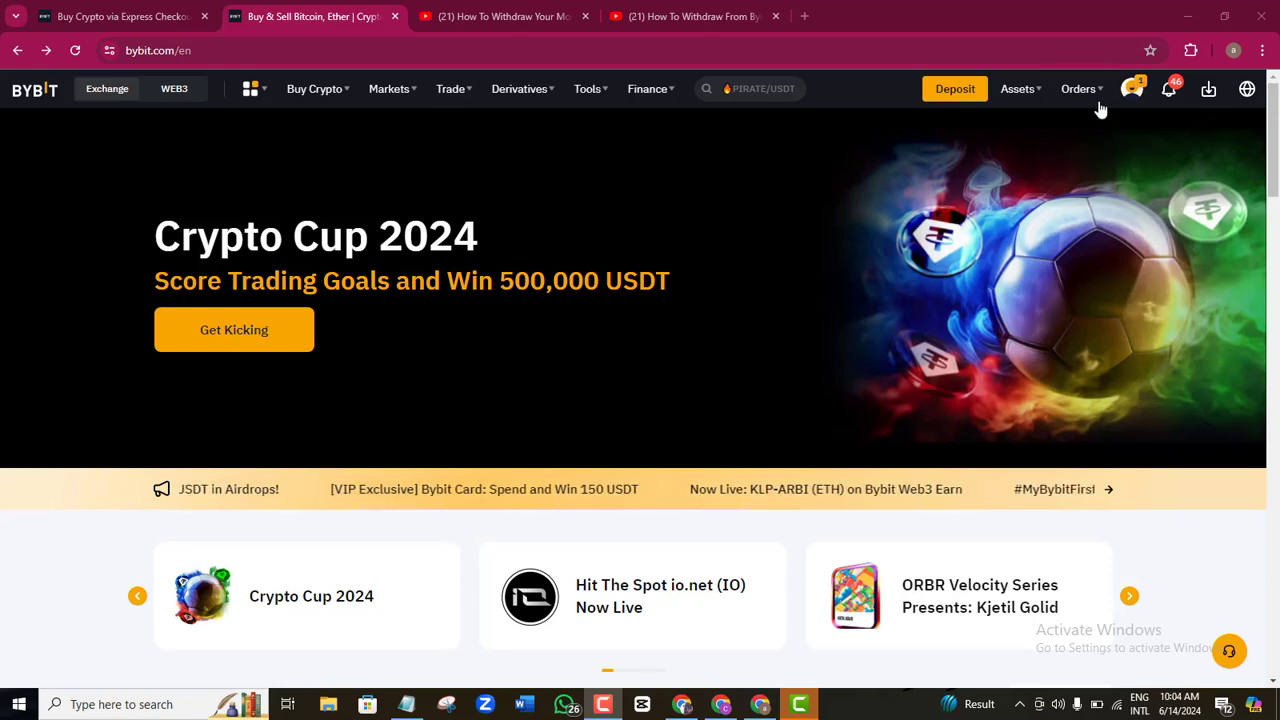
# Open the Funding account from the Assets menu, showing 34.21 USD total equity.
pyautogui.moveTo(1032, 93)
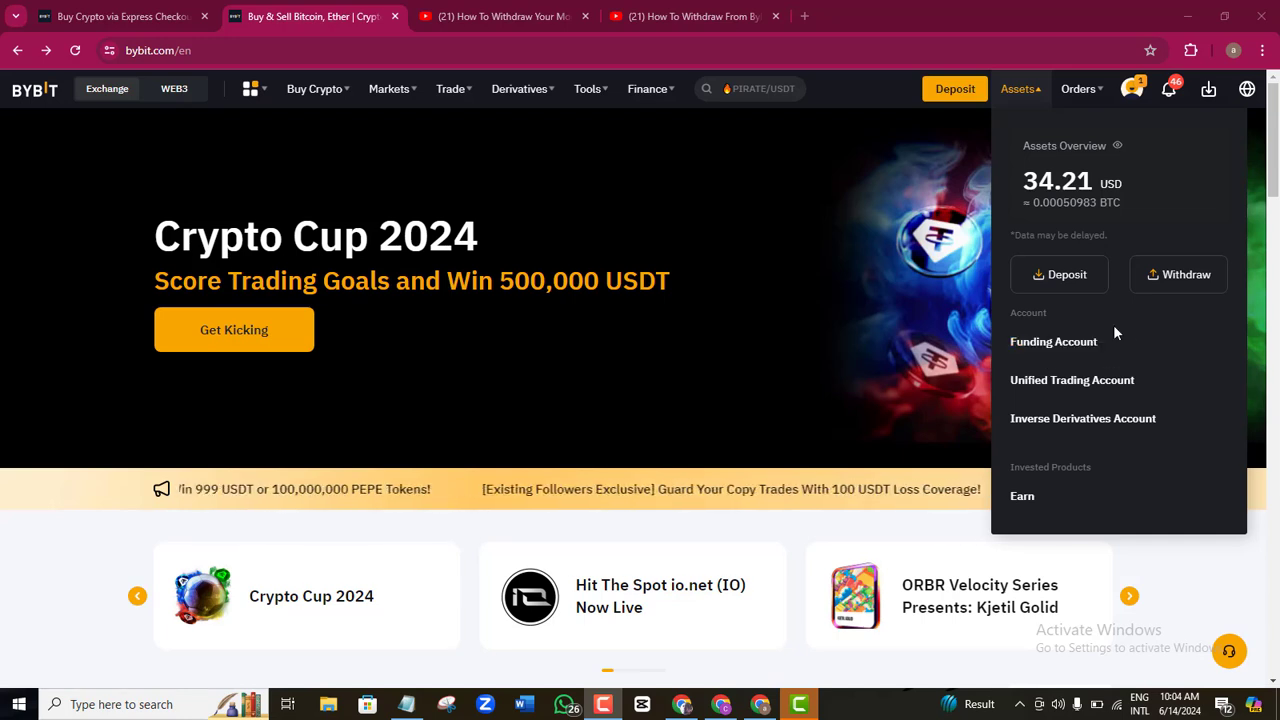
pyautogui.click(1036, 347)
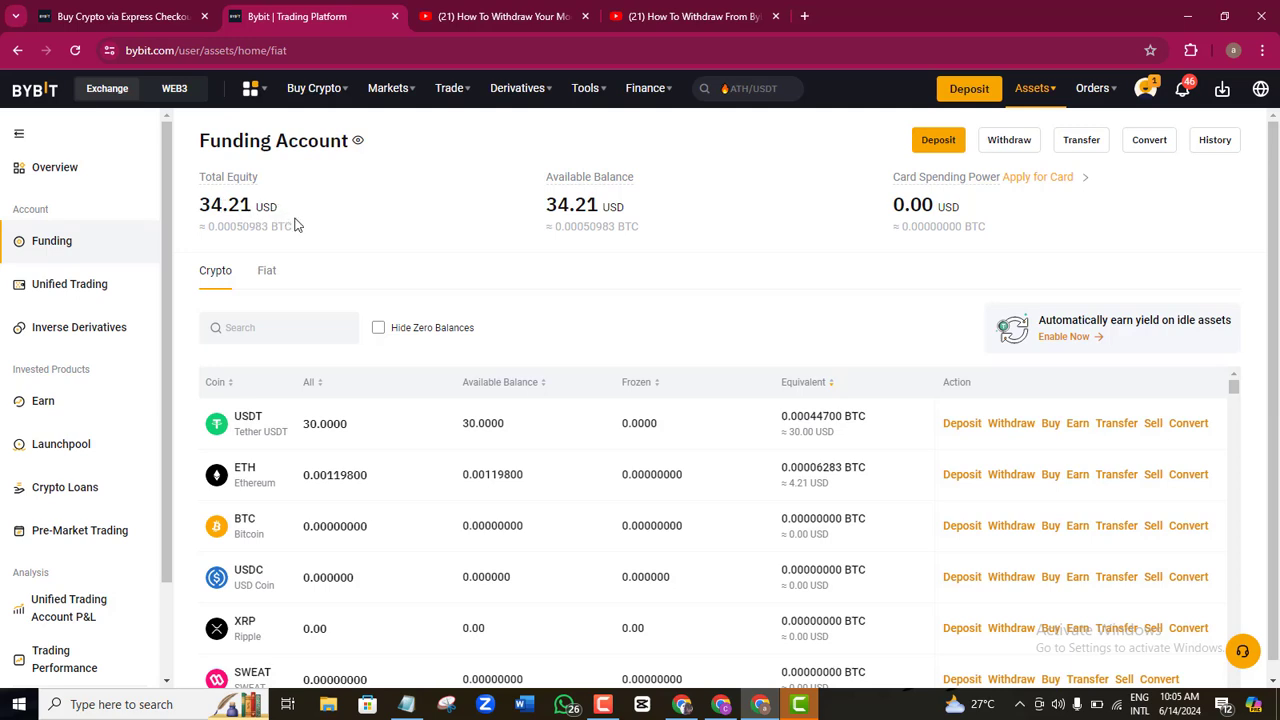
# Switch to the Unified Trading account and start a USDT transfer to Funding.
pyautogui.click(67, 287)
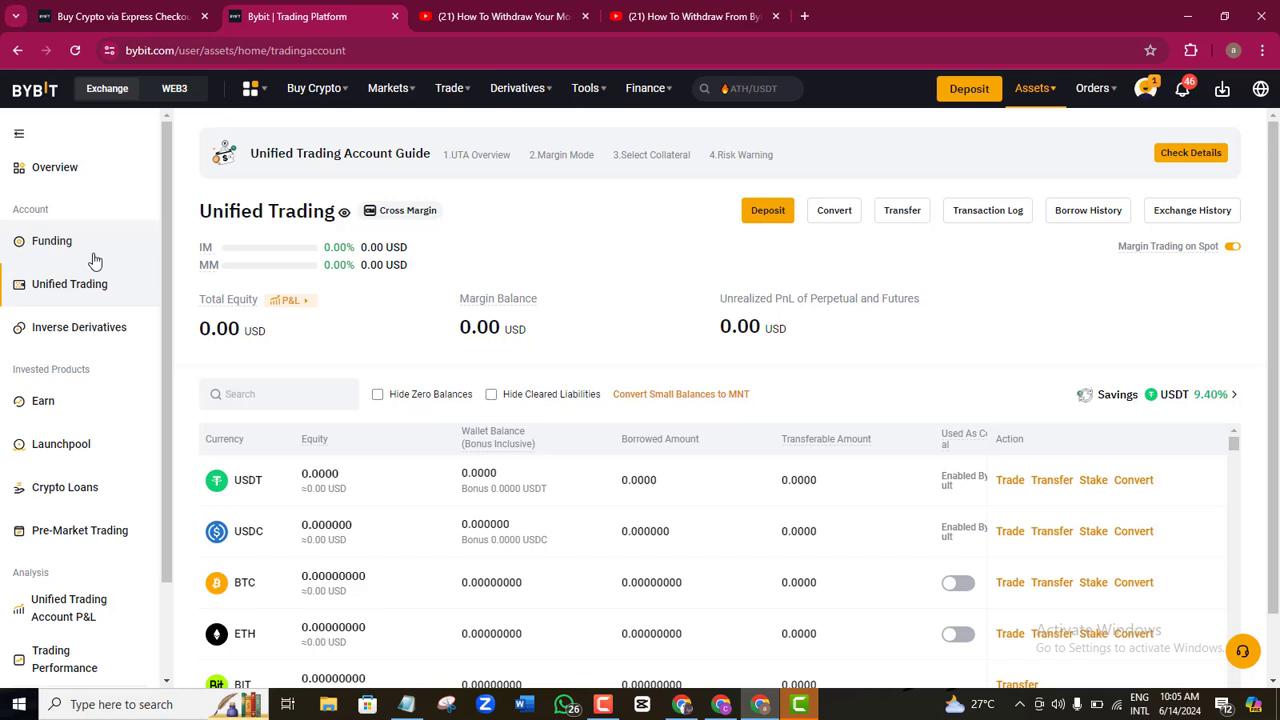
pyautogui.click(897, 220)
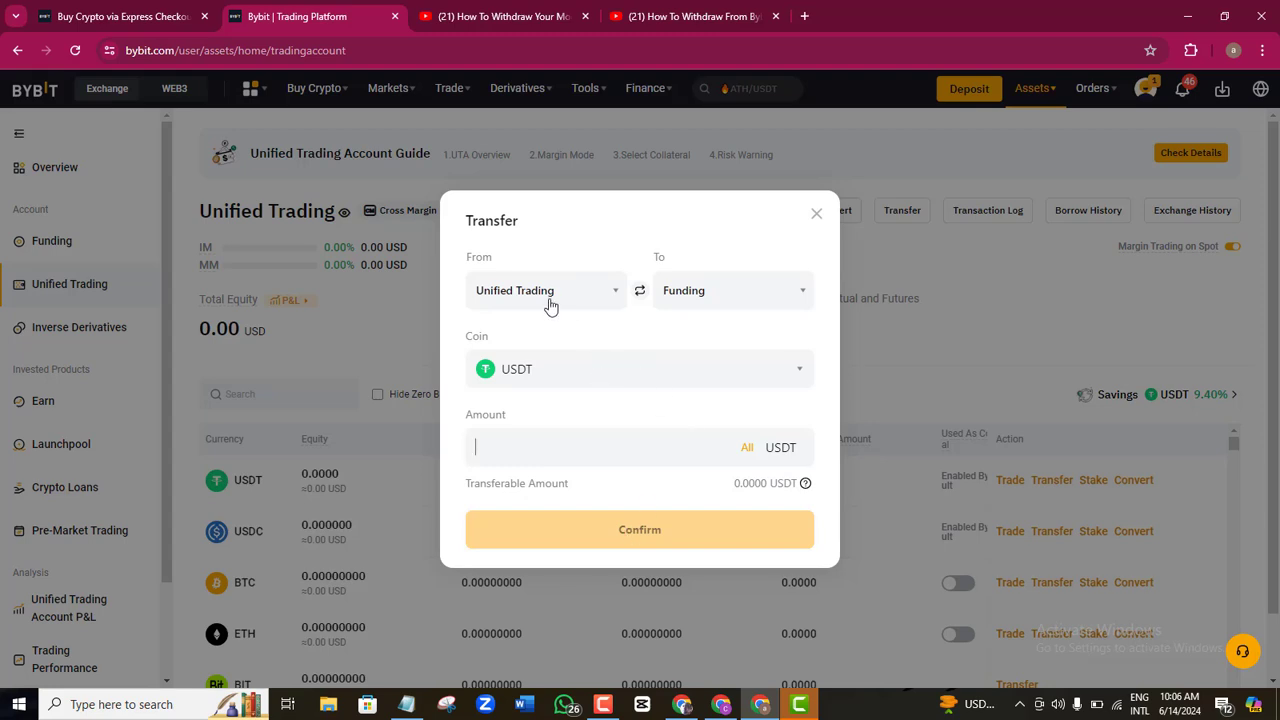
pyautogui.click(614, 298)
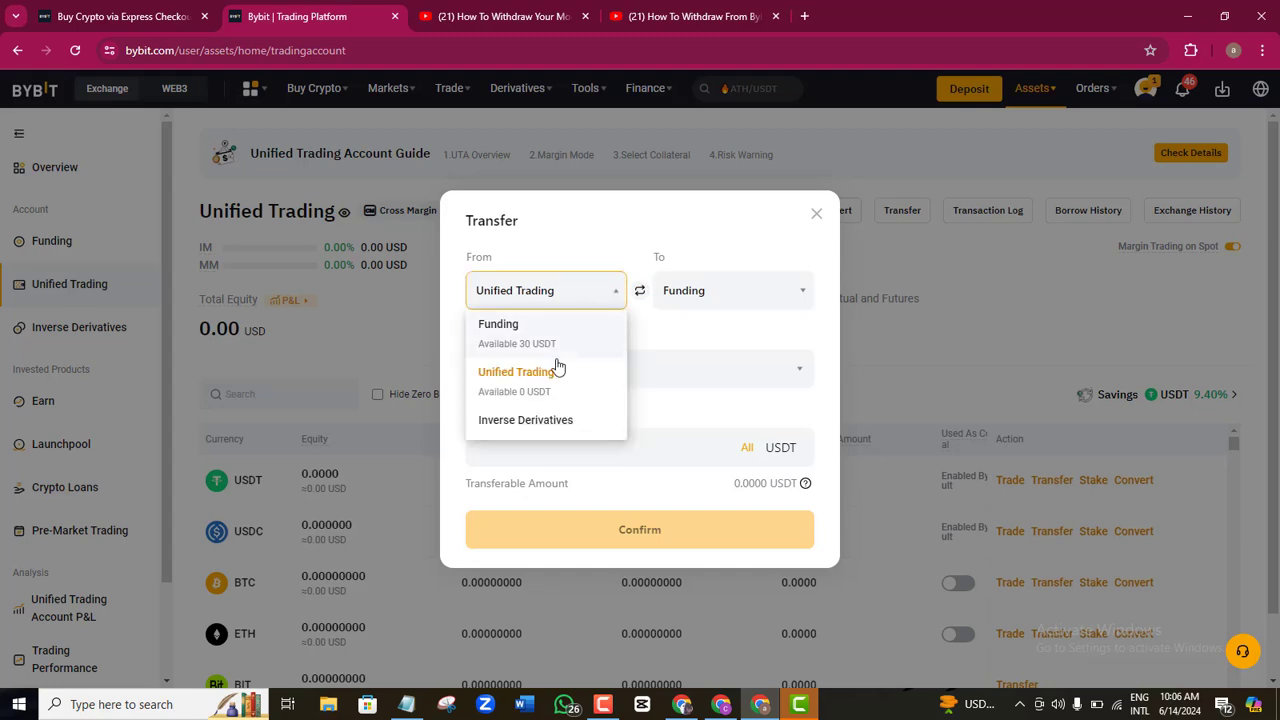
pyautogui.click(528, 420)
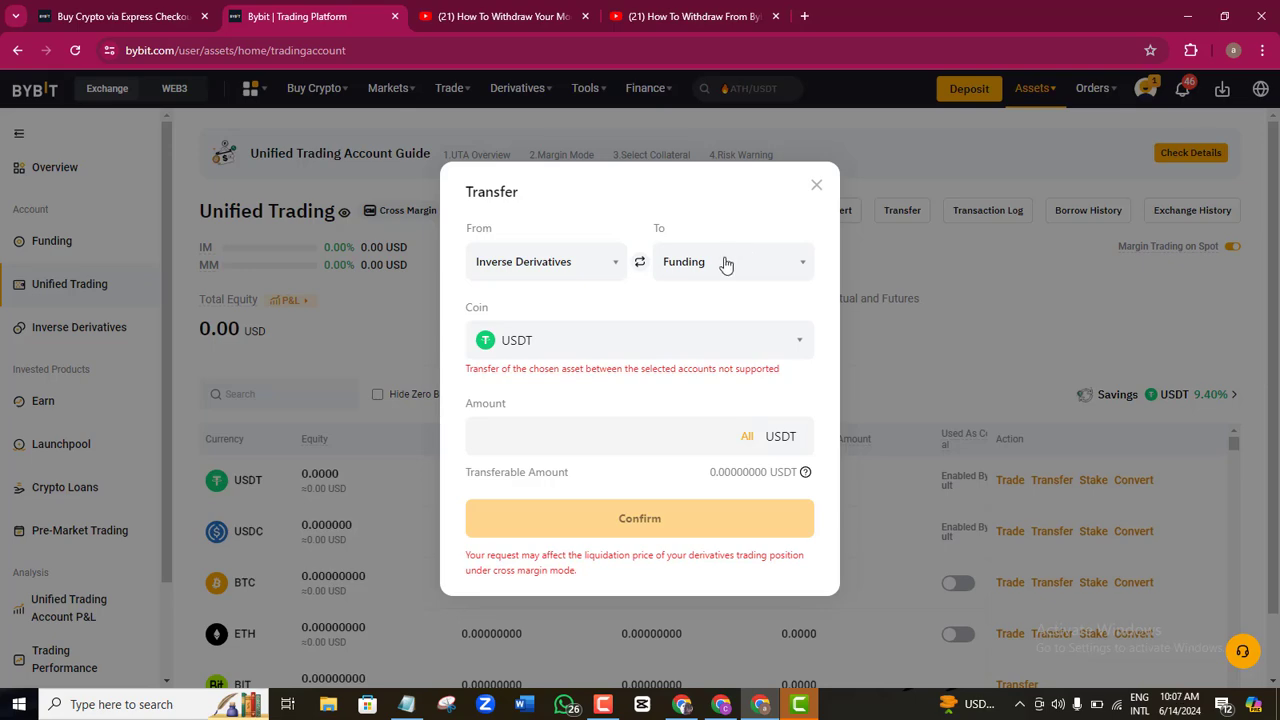
pyautogui.click(816, 184)
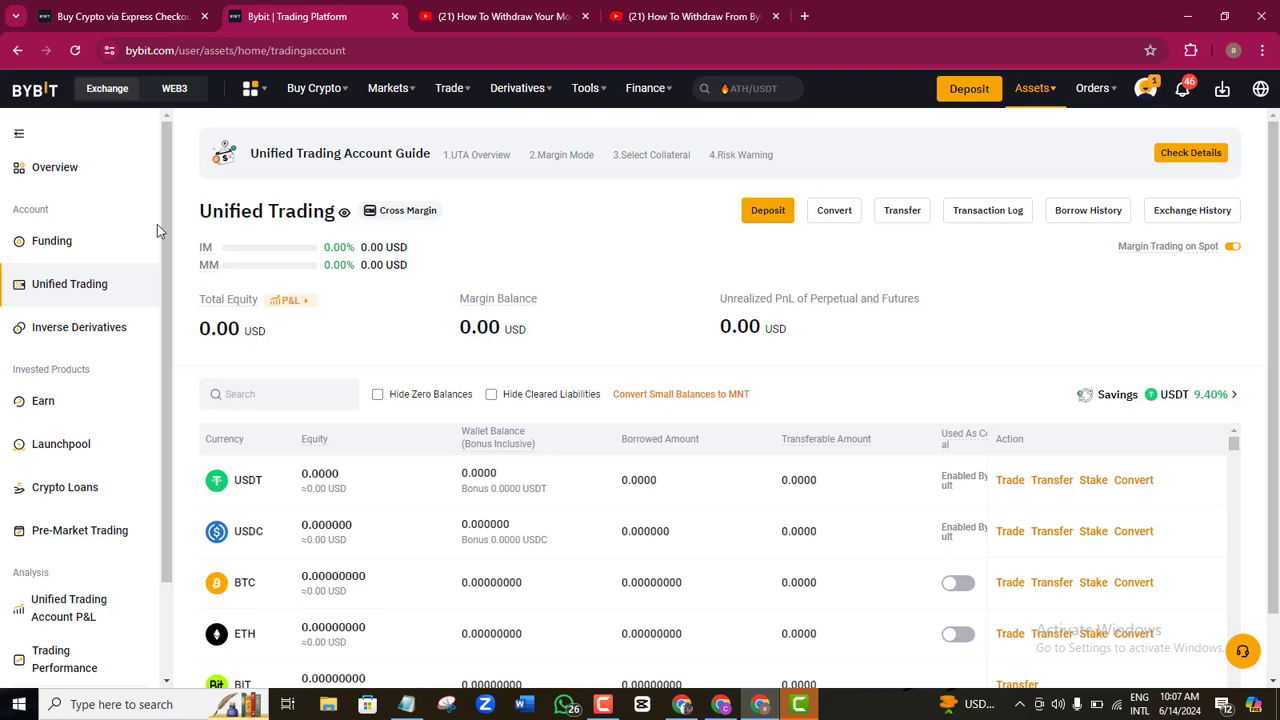
# Return to Funding, view the assets Overview, and open P2P trading under Buy Crypto.
pyautogui.click(62, 240)
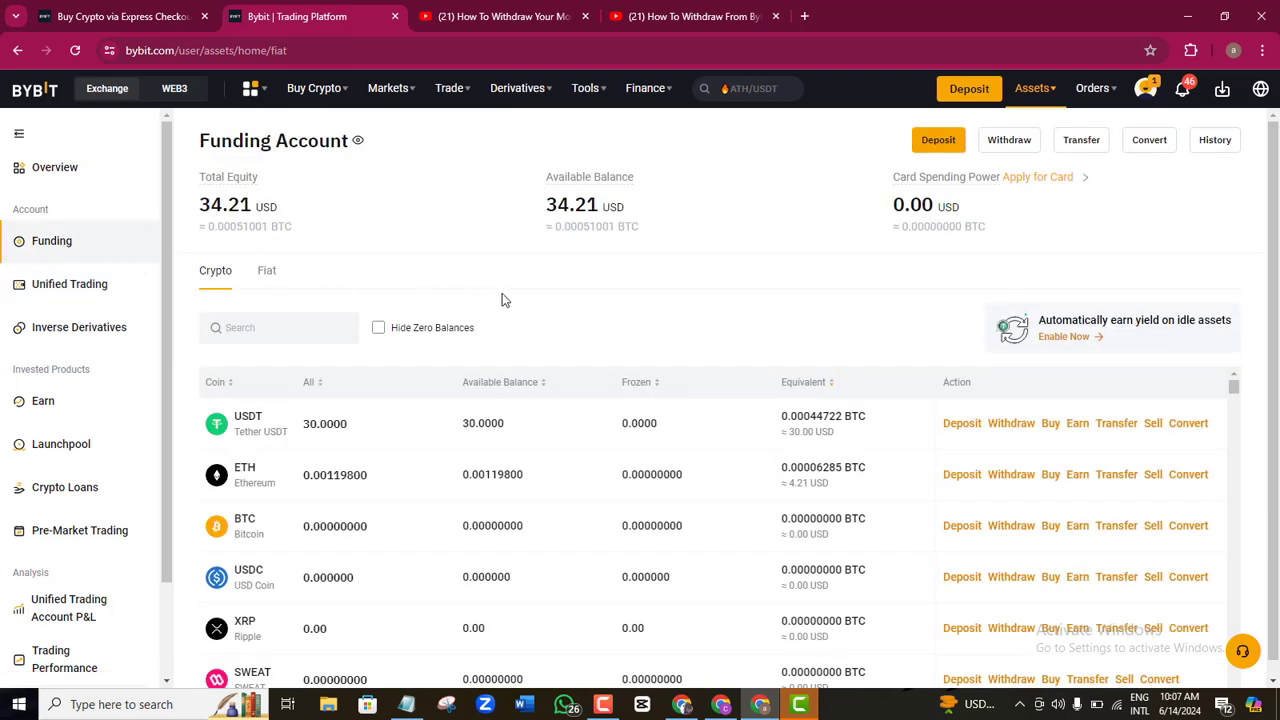
pyautogui.click(1010, 146)
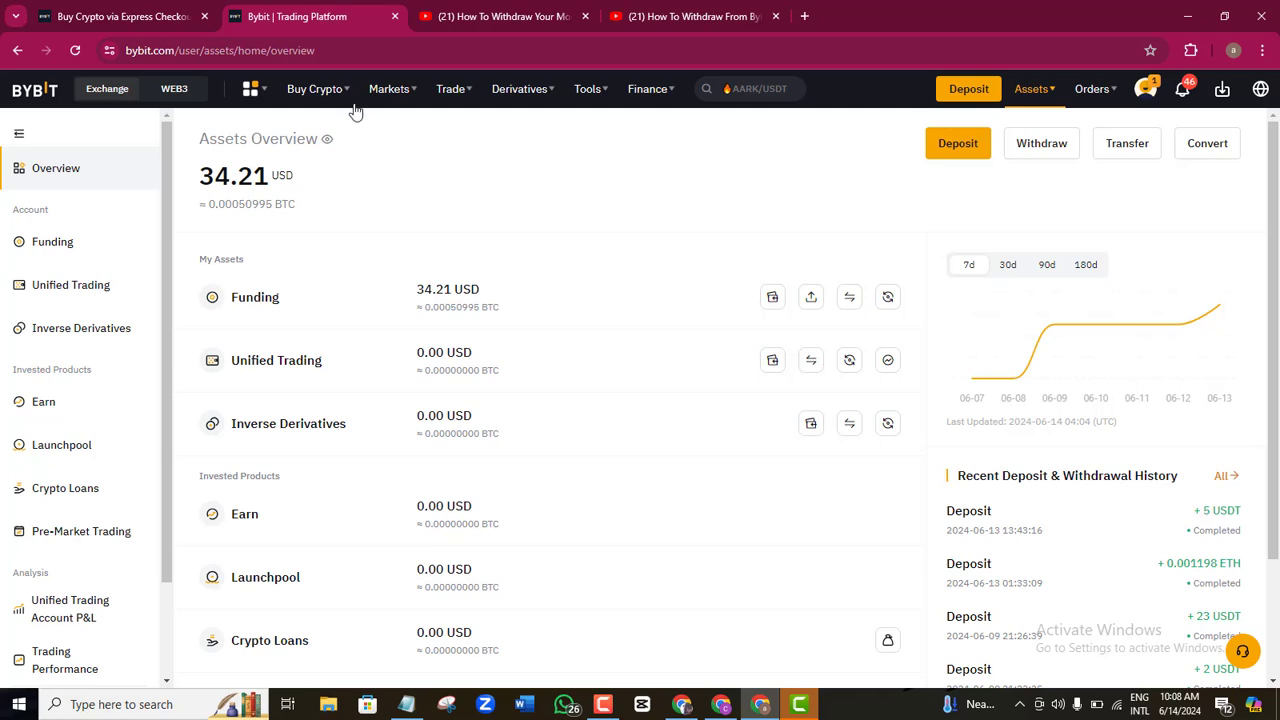
pyautogui.moveTo(340, 95)
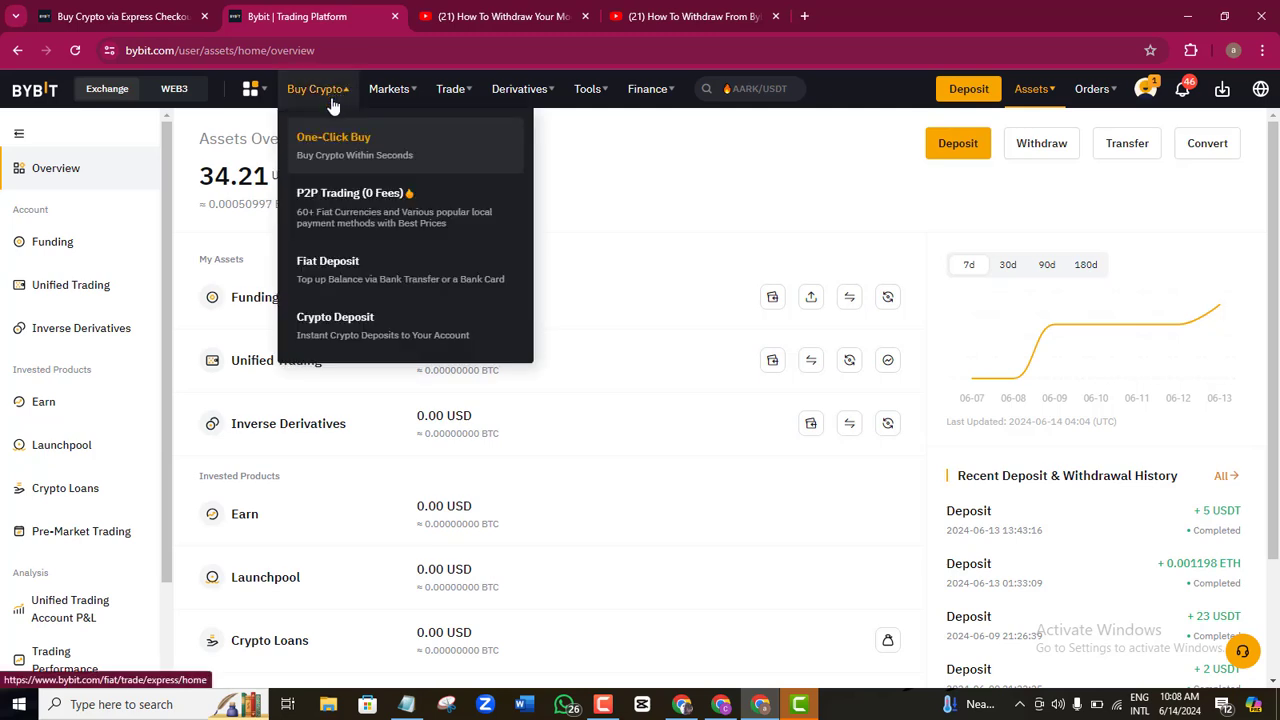
pyautogui.click(358, 220)
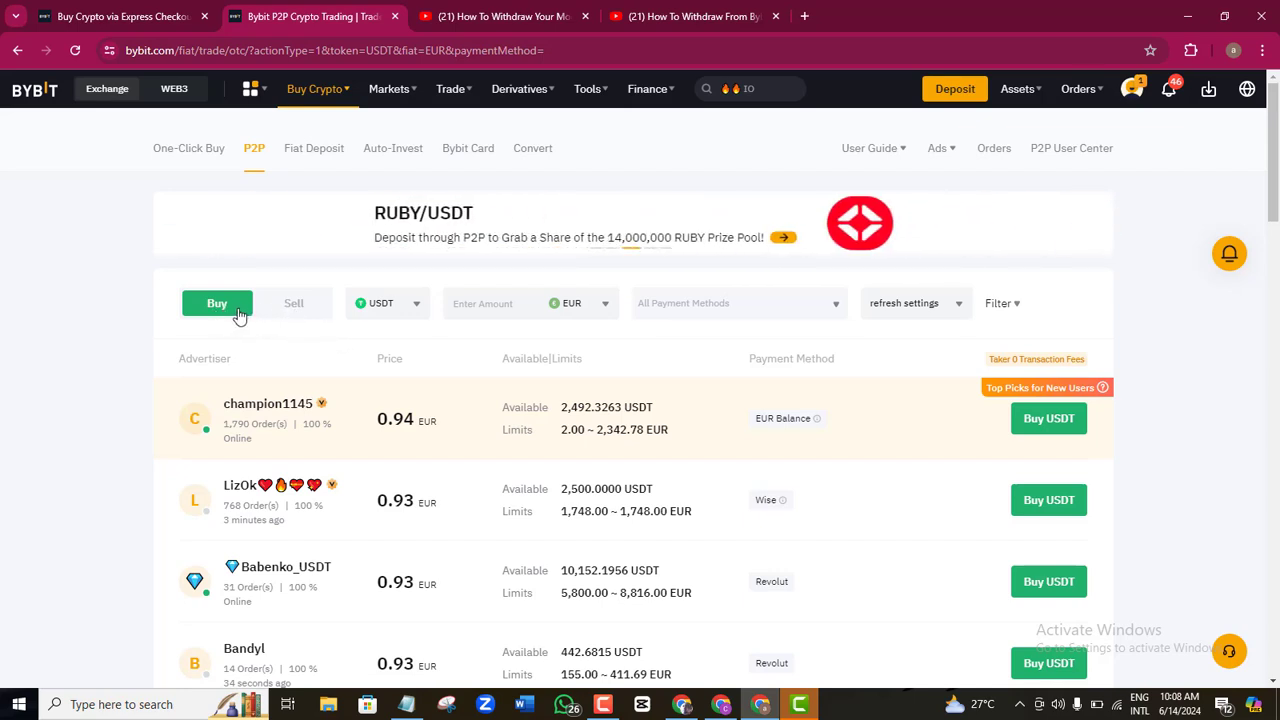
# Switch the P2P listings to USDT sell offers priced in EUR.
pyautogui.click(293, 306)
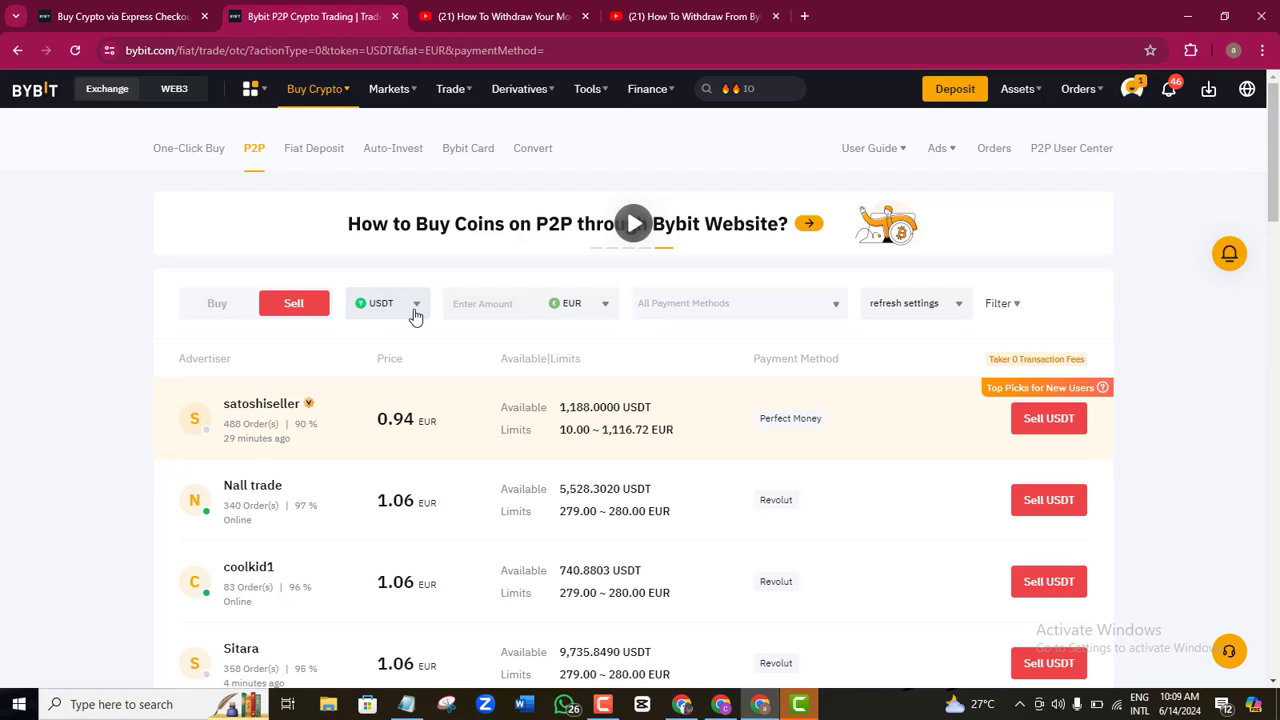
pyautogui.click(415, 315)
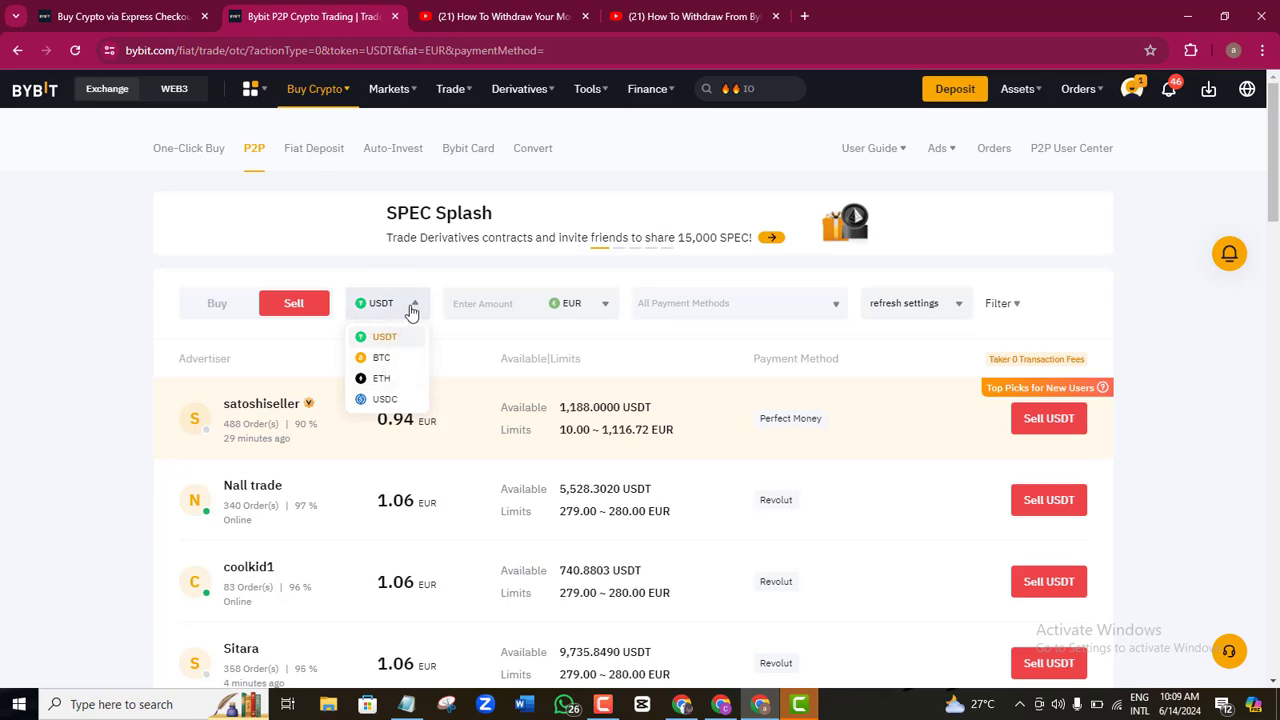
# Keep USDT as the coin, enter 50000 as the amount, and change the fiat currency to NGN.
pyautogui.click(415, 310)
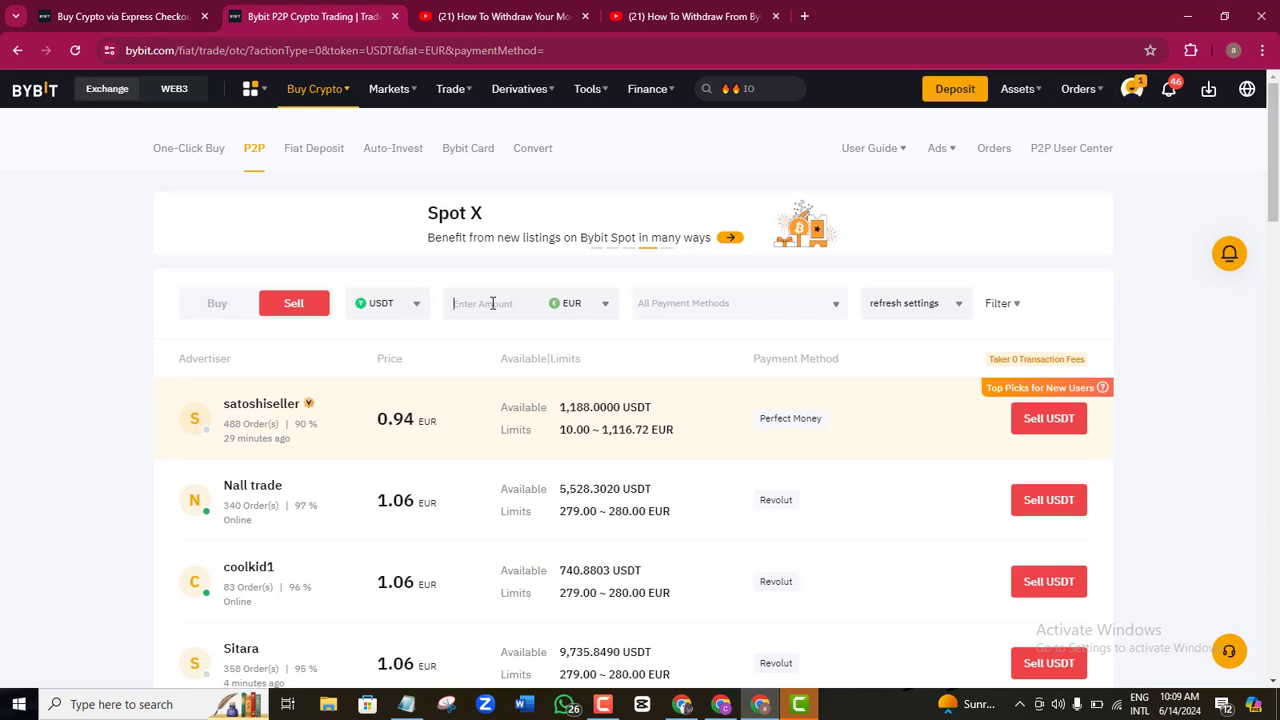
pyautogui.write('50000')
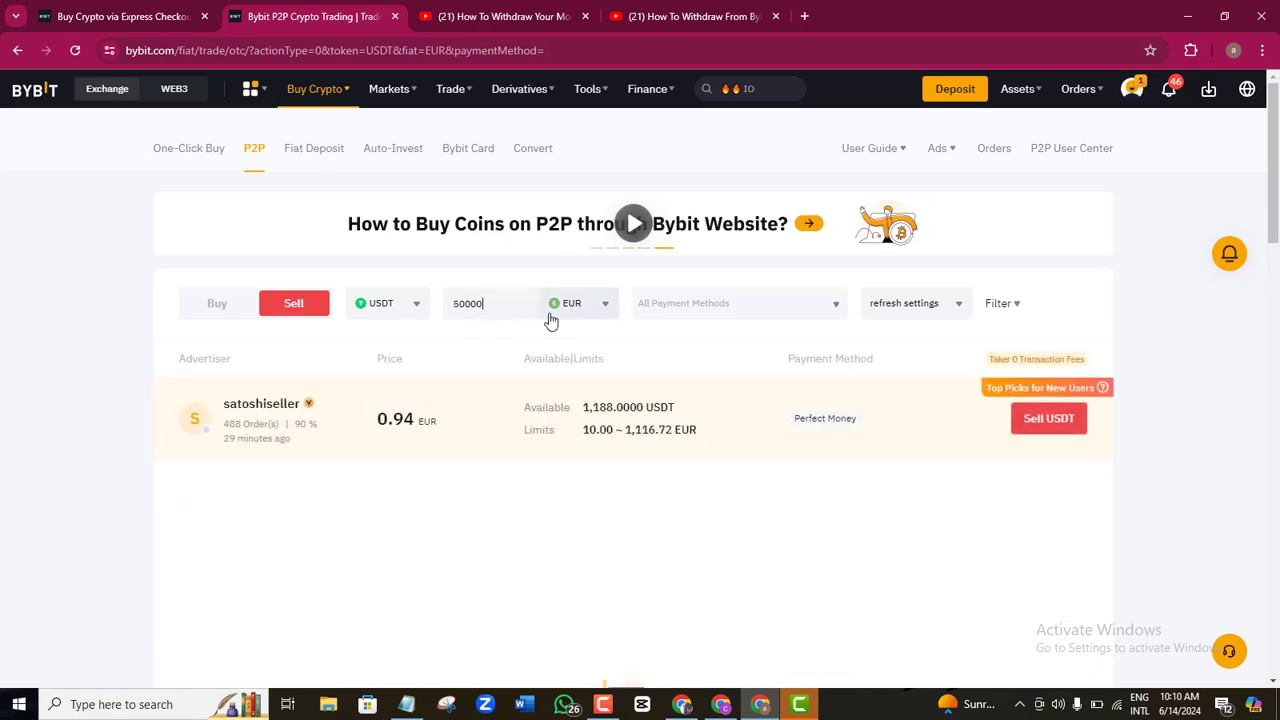
pyautogui.click(603, 308)
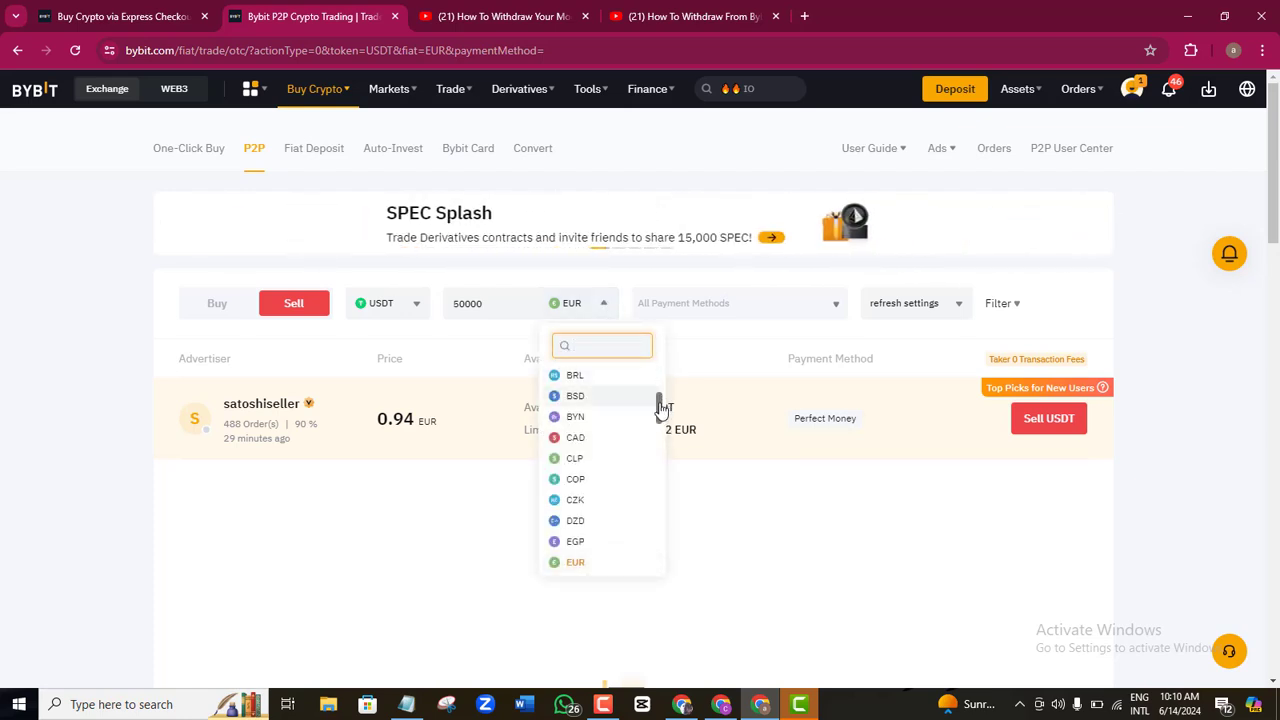
pyautogui.moveTo(660, 405); pyautogui.dragTo(660, 517)
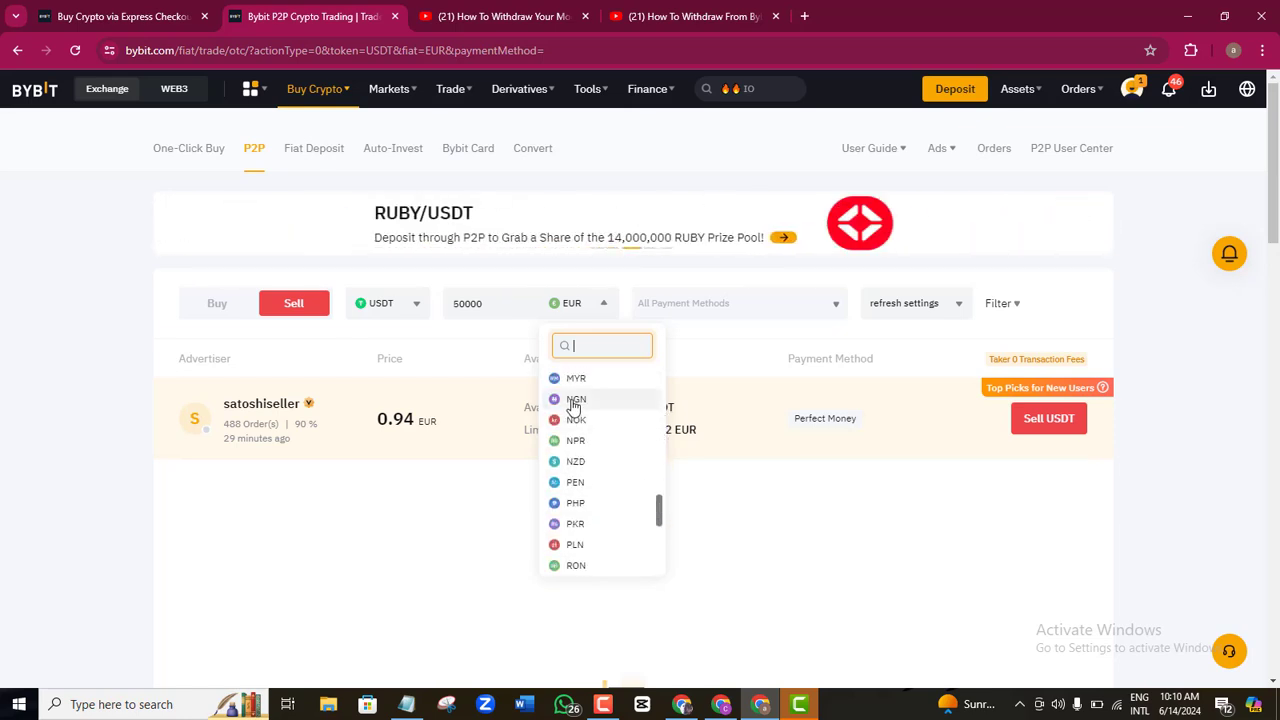
pyautogui.click(575, 400)
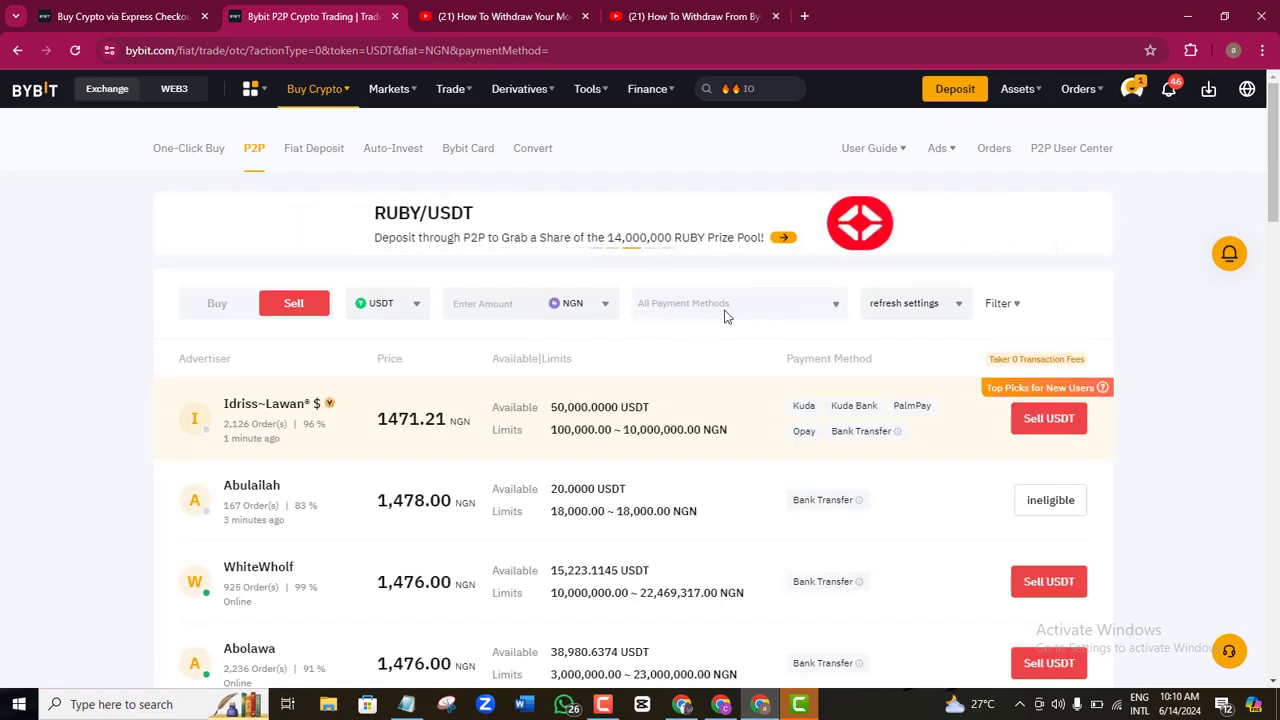
# Filter the NGN sell offers to Bank Transfer payment and open the filter options panel.
pyautogui.click(835, 310)
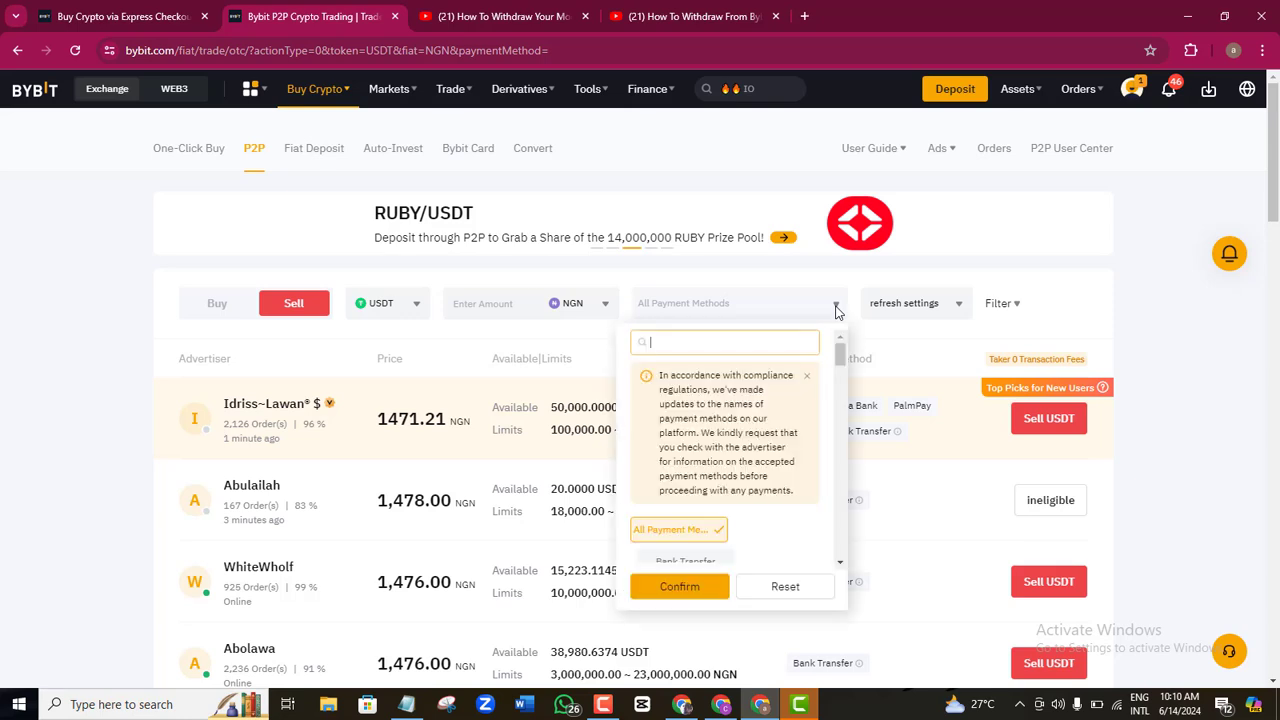
pyautogui.moveTo(839, 352); pyautogui.dragTo(832, 372)
pyautogui.click(697, 433)
pyautogui.click(686, 591)
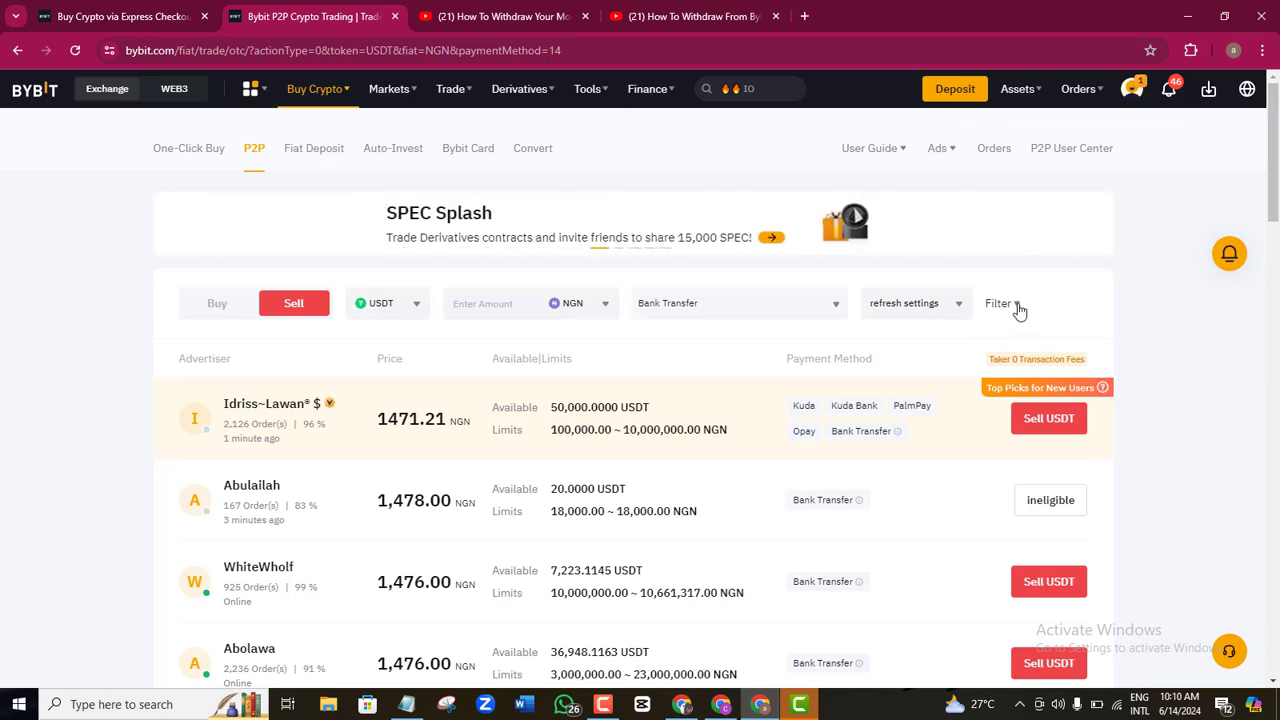
pyautogui.moveTo(1276, 202)
pyautogui.mouseDown()
pyautogui.moveTo(1276, 350)
pyautogui.moveTo(1276, 226)
pyautogui.mouseUp()
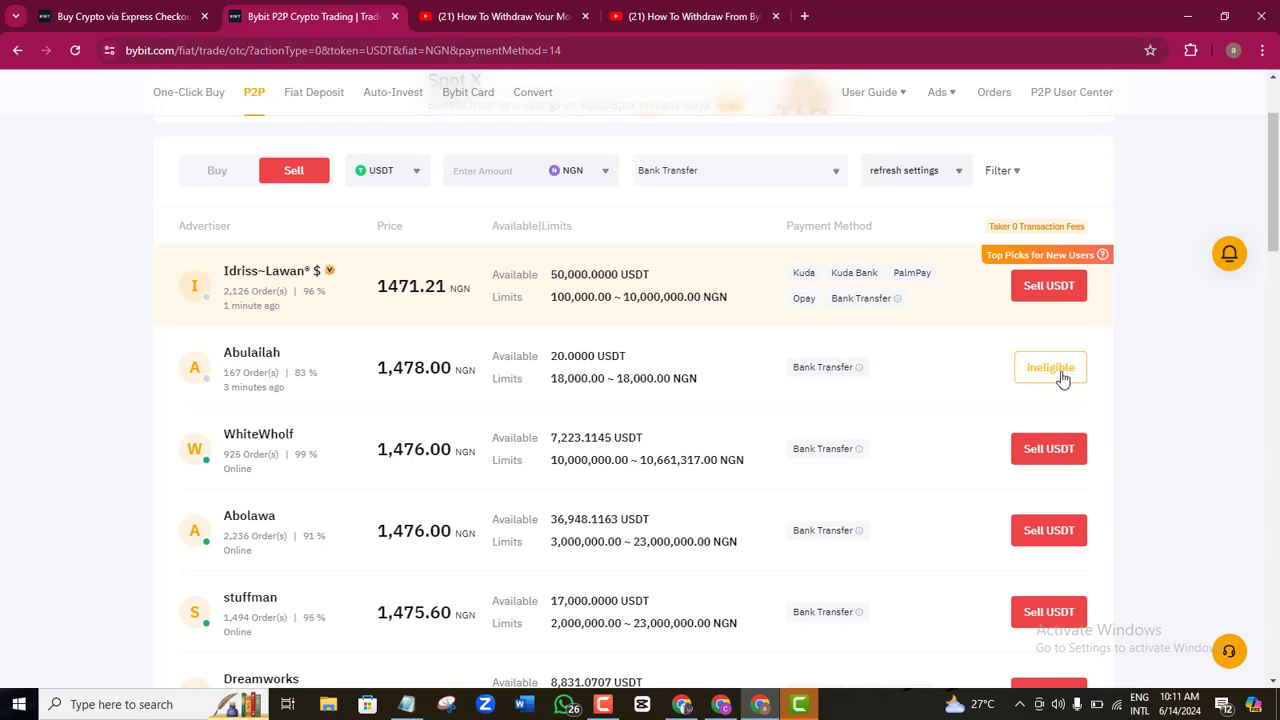
pyautogui.moveTo(1275, 230); pyautogui.dragTo(1275, 205)
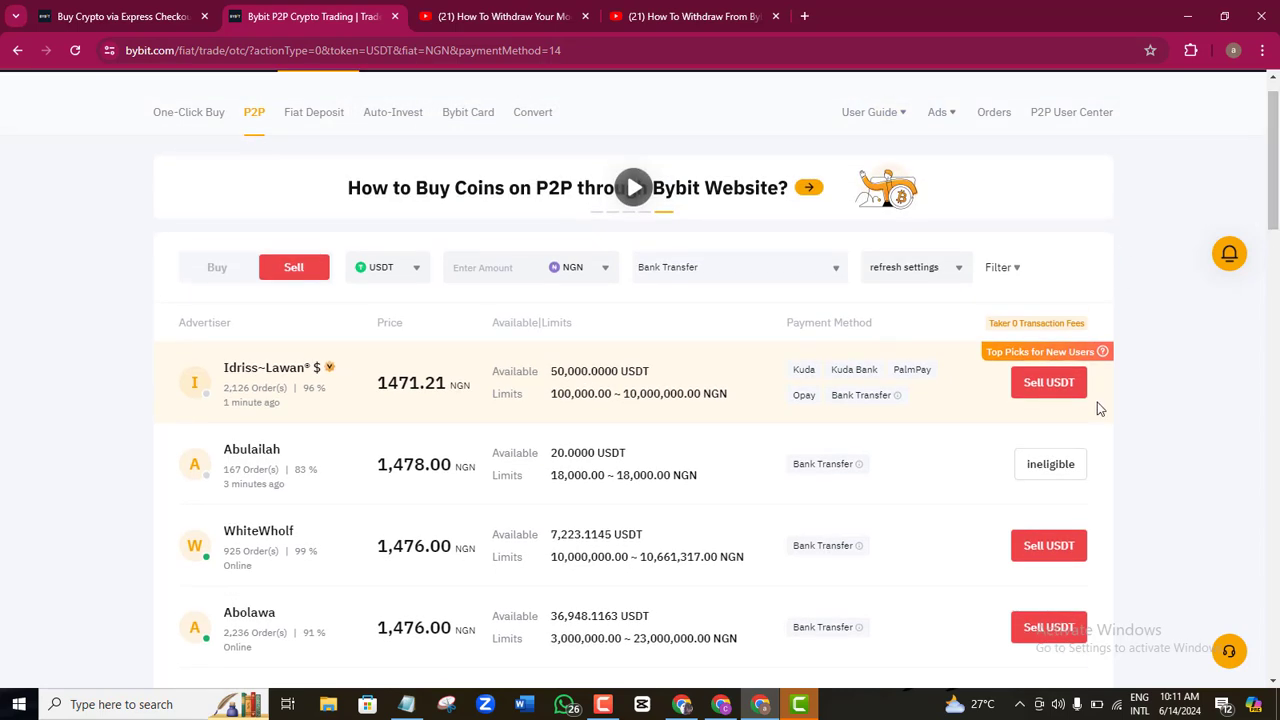
pyautogui.click(1012, 272)
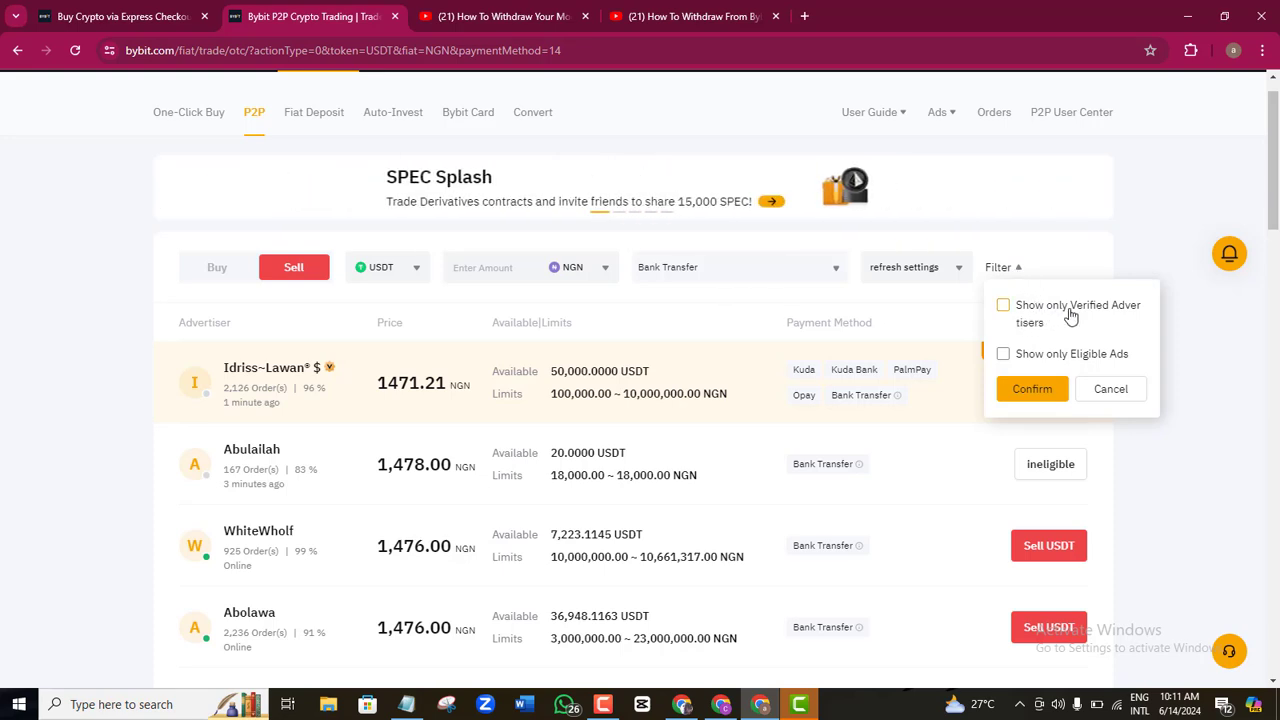
# Show only verified advertisers and eligible ads, and apply the filter.
pyautogui.click(1005, 308)
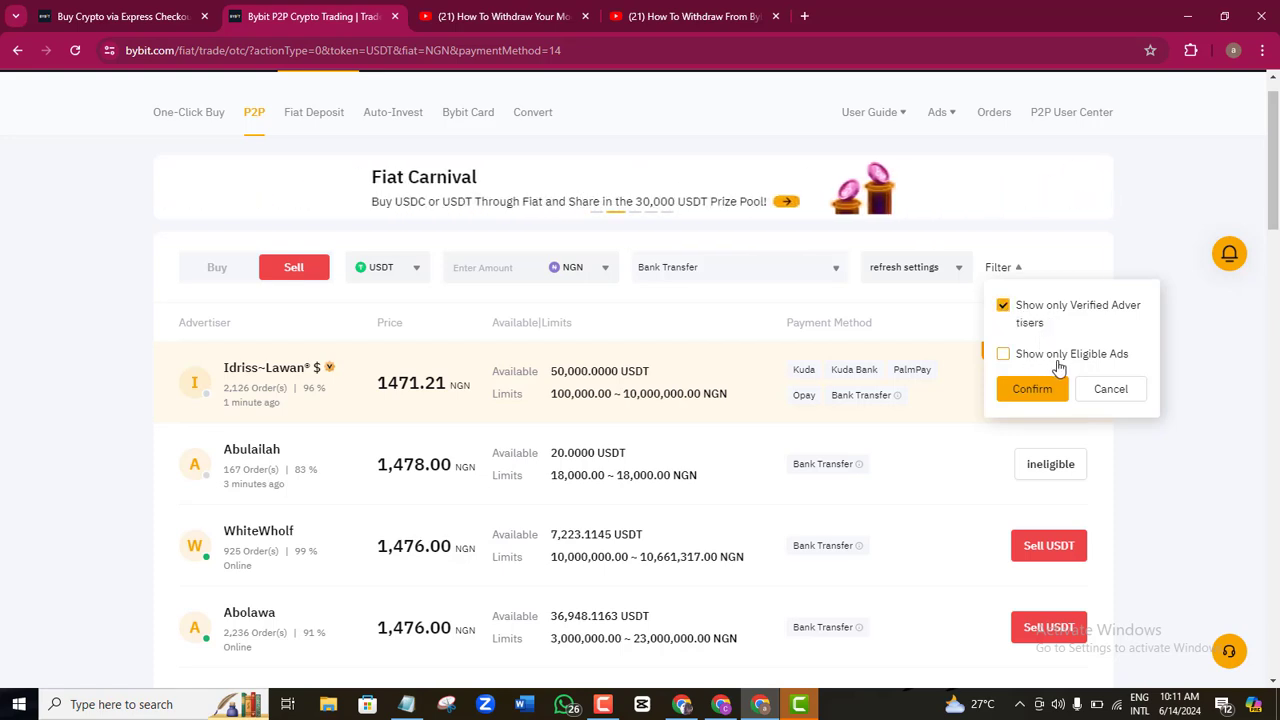
pyautogui.click(1004, 355)
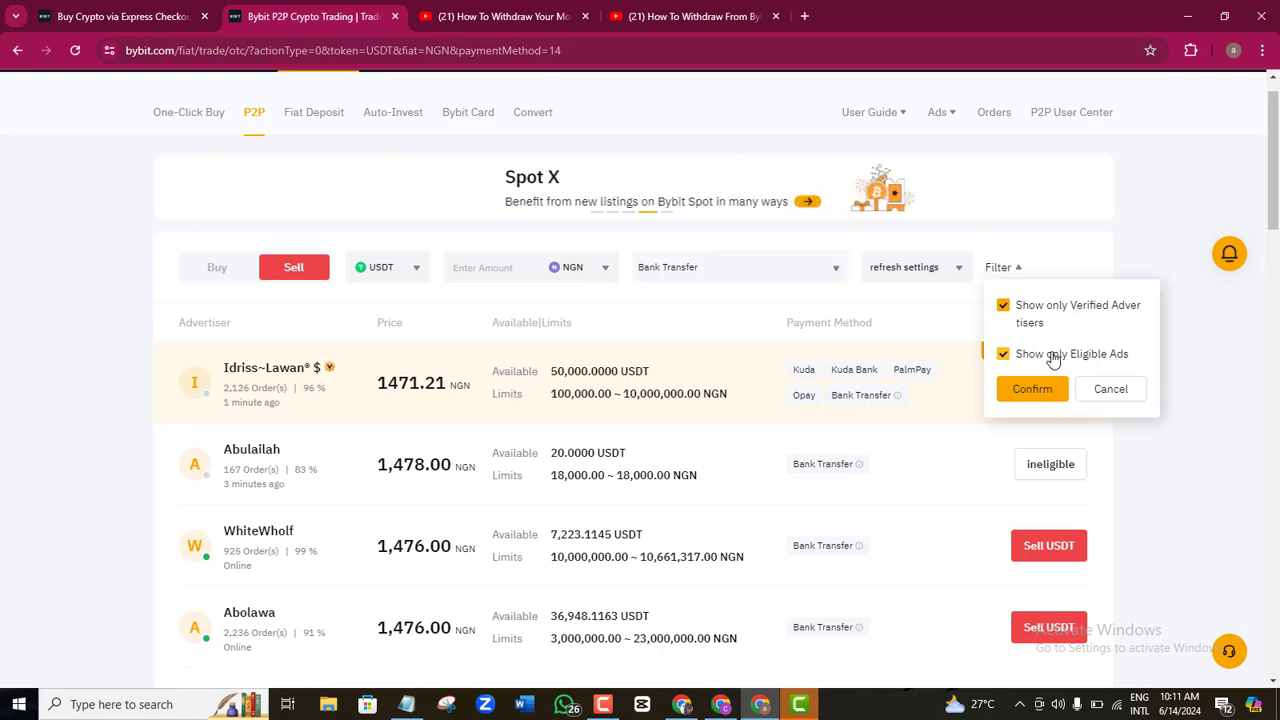
pyautogui.click(1032, 390)
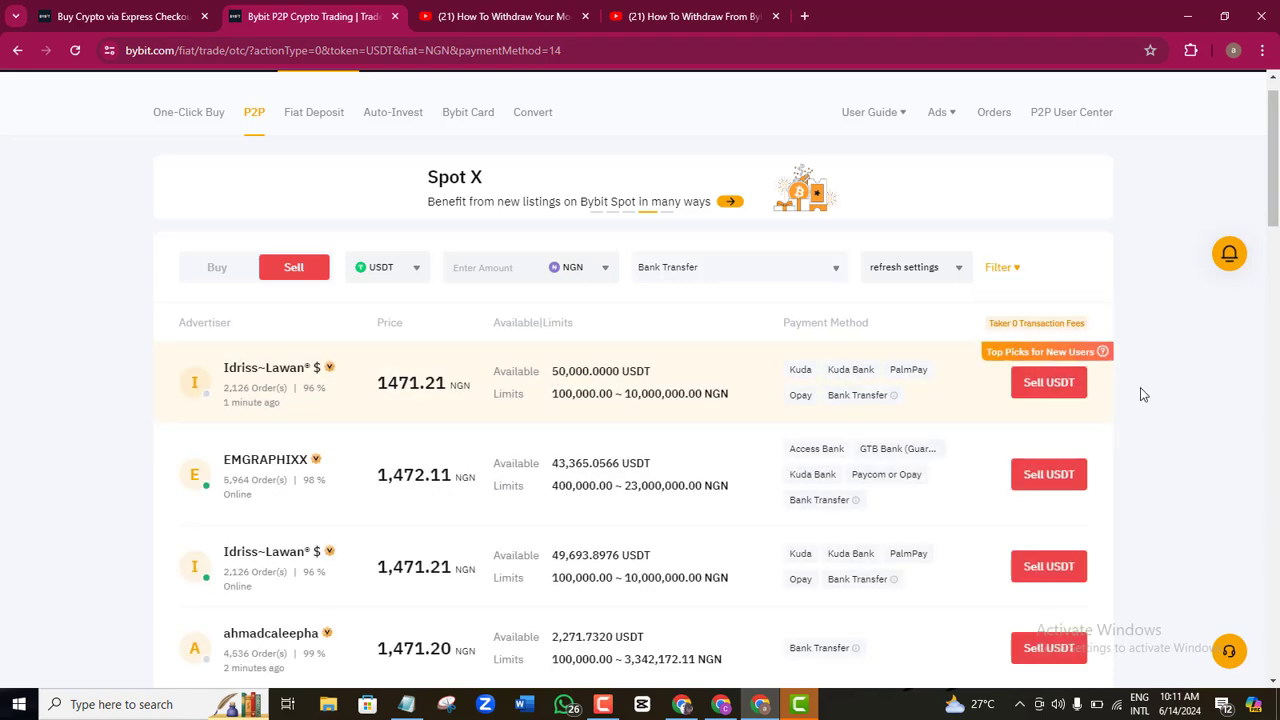
pyautogui.moveTo(1274, 205)
pyautogui.mouseDown()
pyautogui.moveTo(1275, 260)
pyautogui.moveTo(1275, 180)
pyautogui.mouseUp()
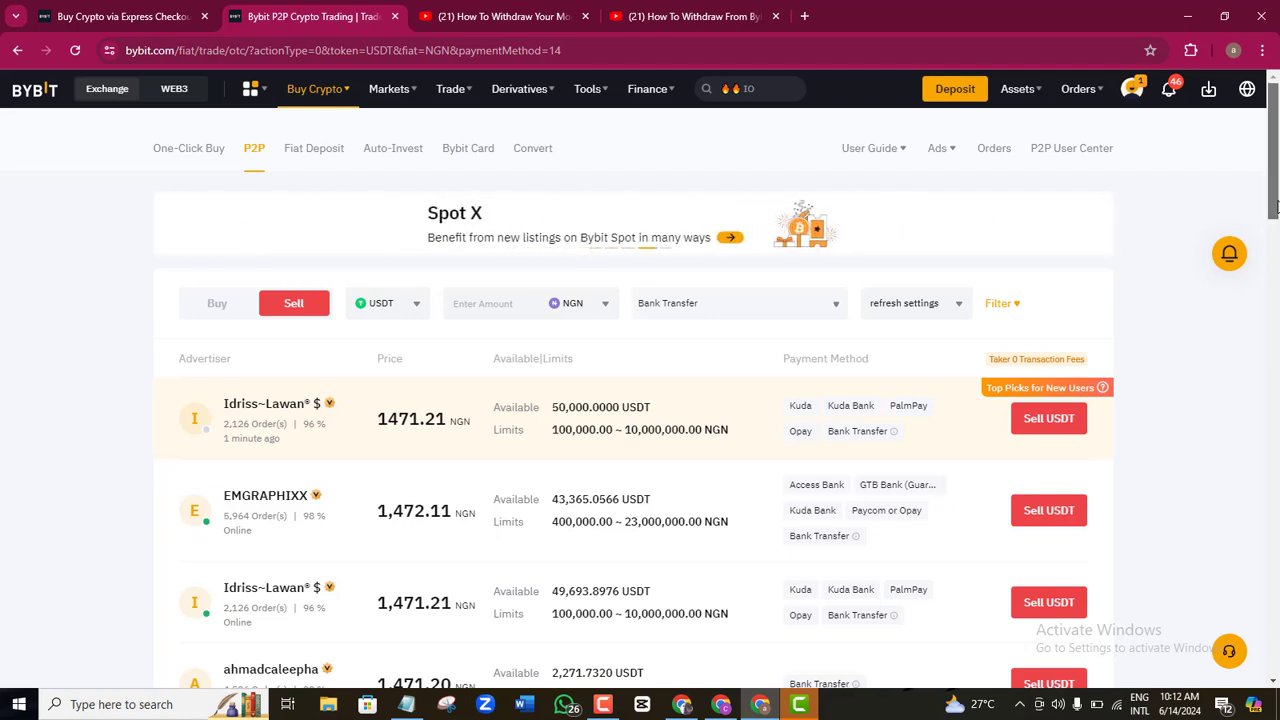
# Open the sell form for the 1,471.20 NGN Bank Transfer offer with 2,271.7320 USDT available.
pyautogui.scroll(-1, 1272, 205)
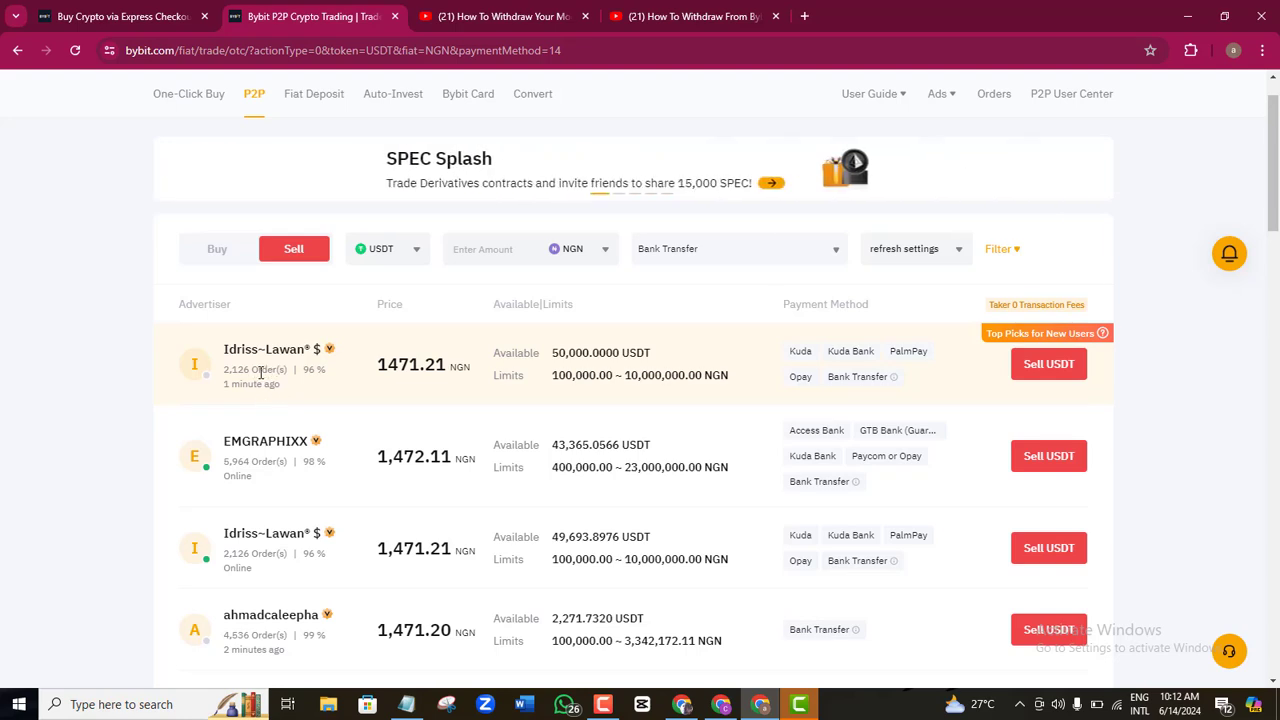
pyautogui.moveTo(316, 376)
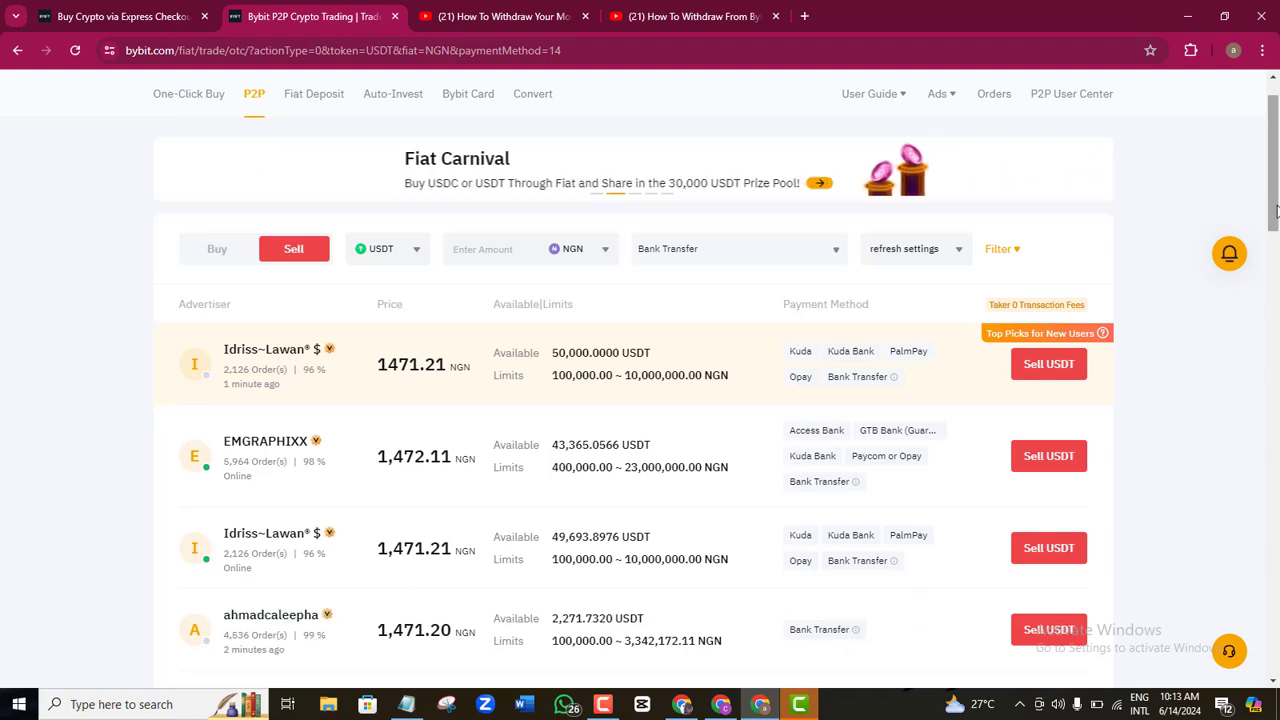
pyautogui.scroll(-2, 1276, 210)
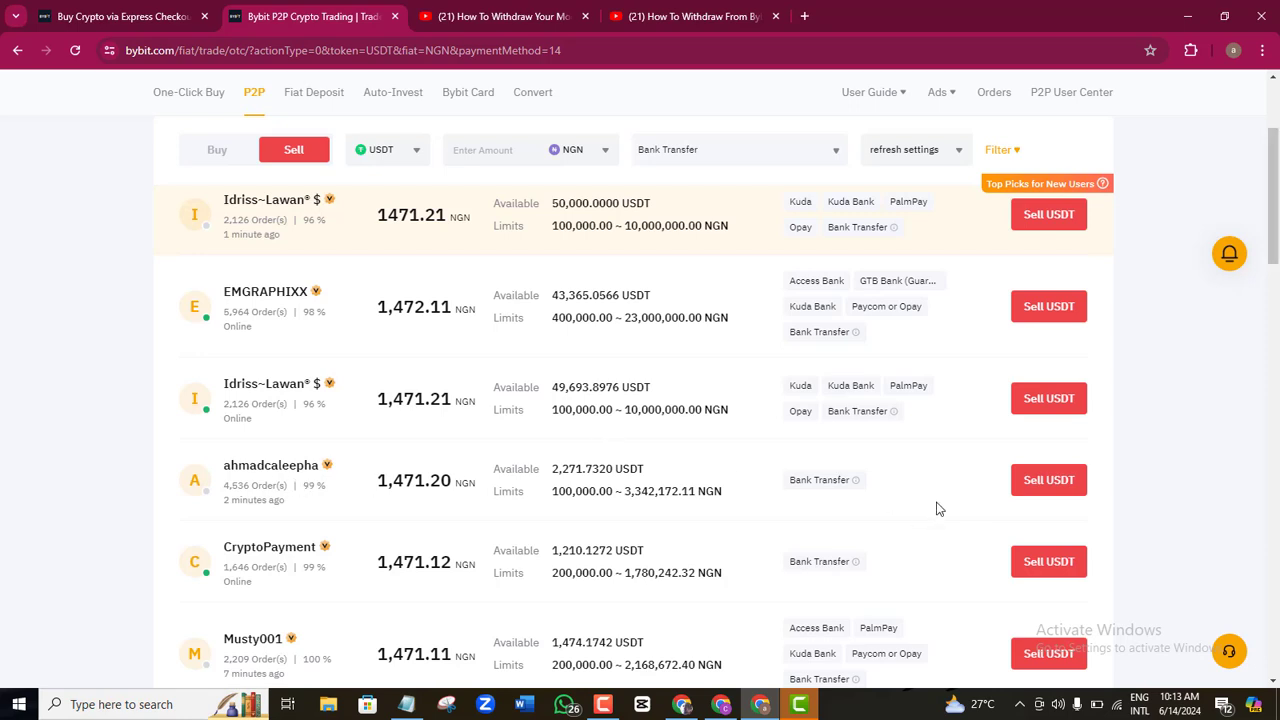
pyautogui.click(1050, 486)
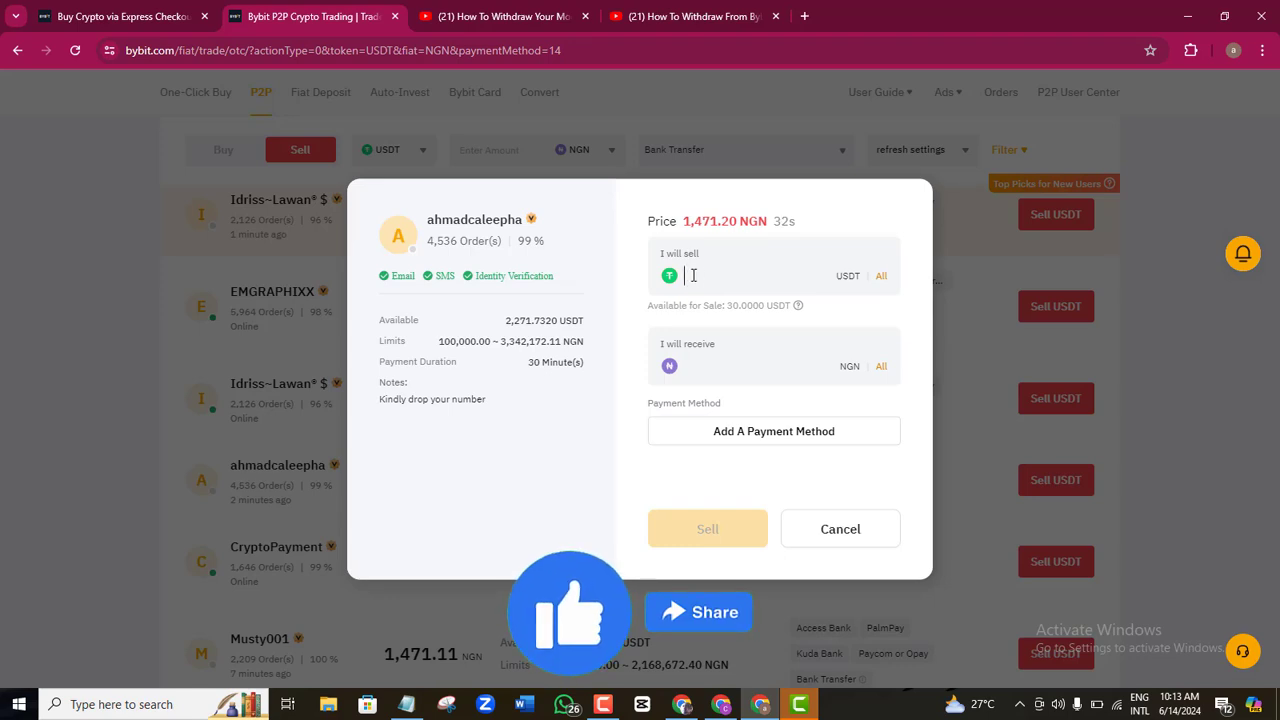
# Enter 30 USDT, which falls below the 67.9718 USDT minimum, and cancel the sell form.
pyautogui.click(693, 275)
pyautogui.write('30')
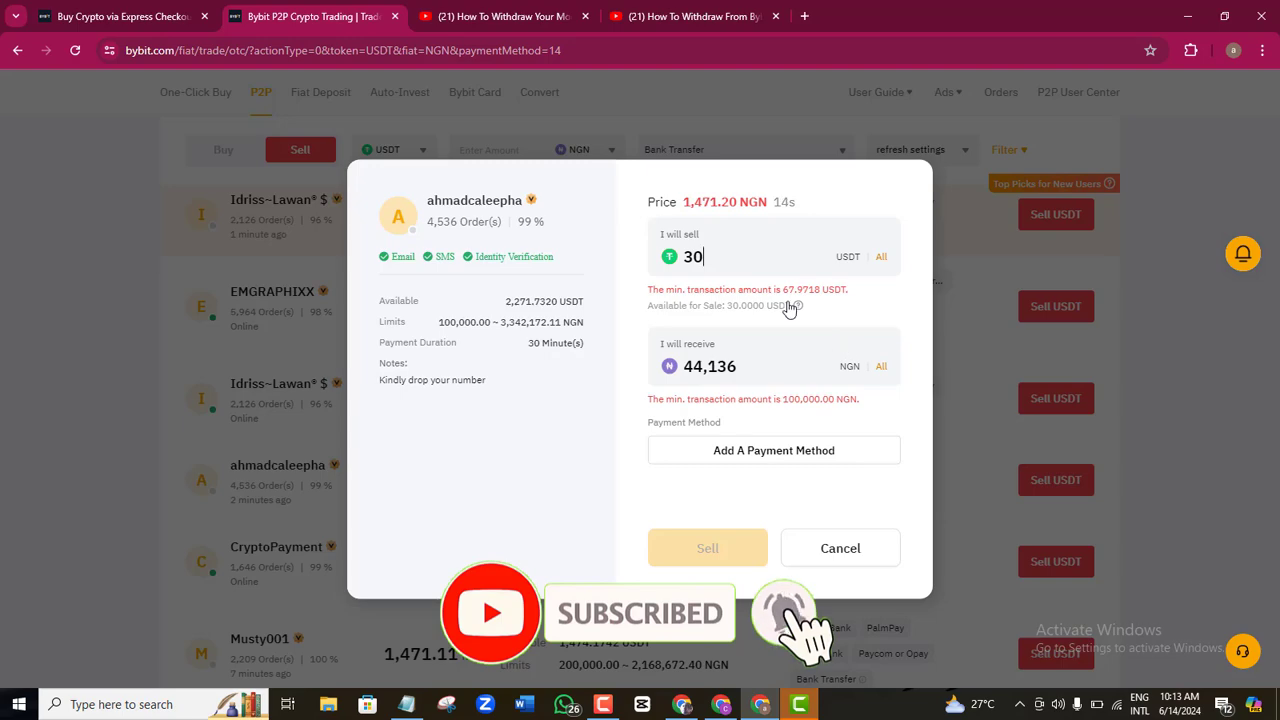
pyautogui.click(846, 549)
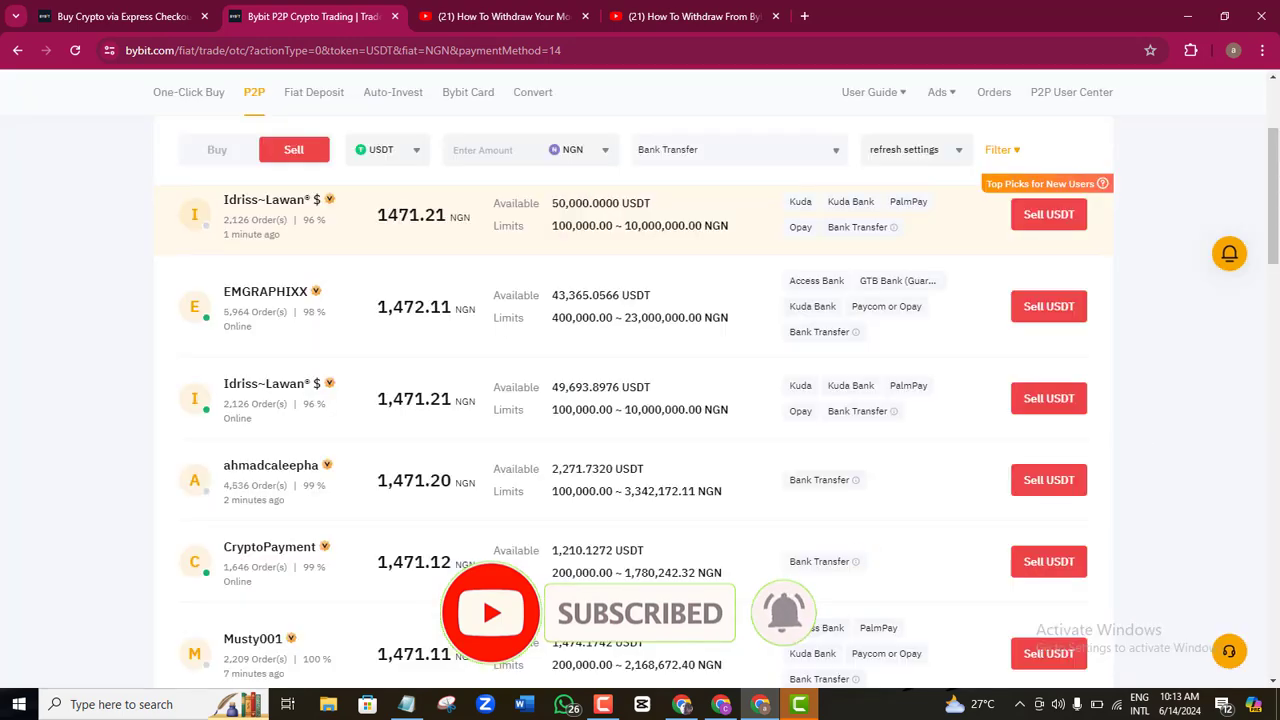
pyautogui.scroll(1, 1275, 215)
pyautogui.scroll(1, 1275, 215)
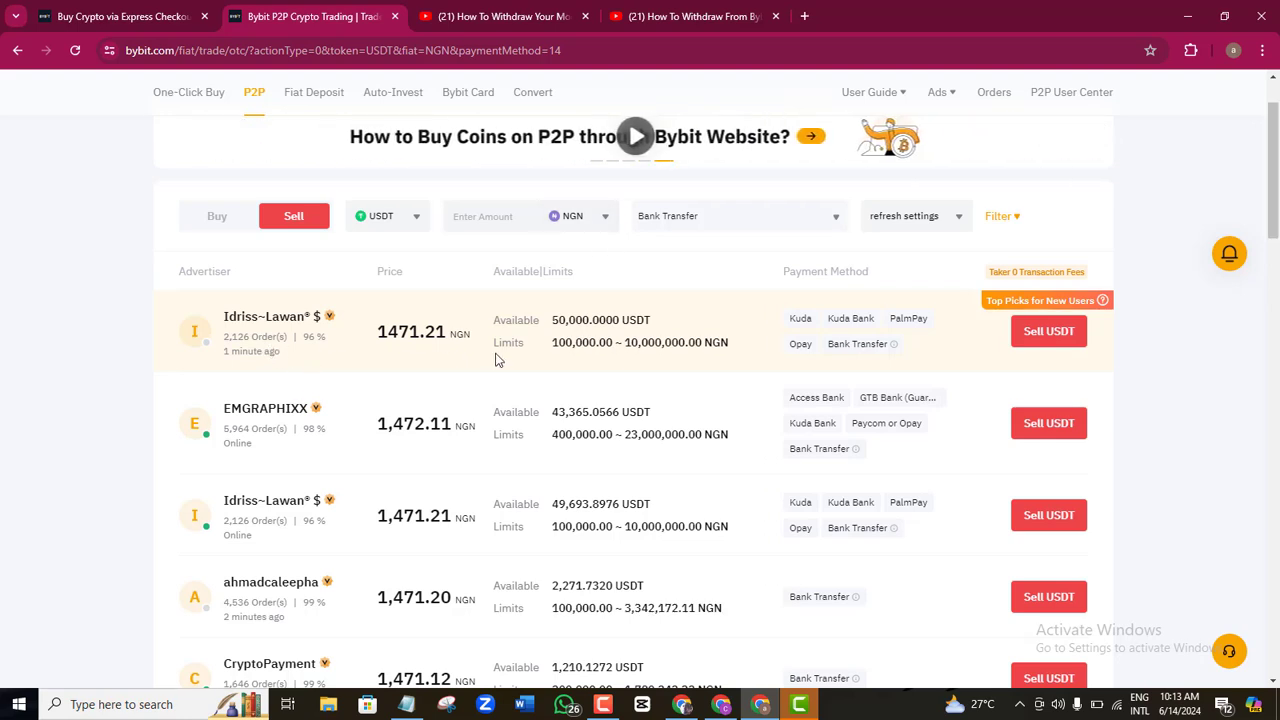
# Start a sell order on the 1,469.97 NGN offer for 30 USDT, receiving 44,099.1 NGN.
pyautogui.click(1049, 333)
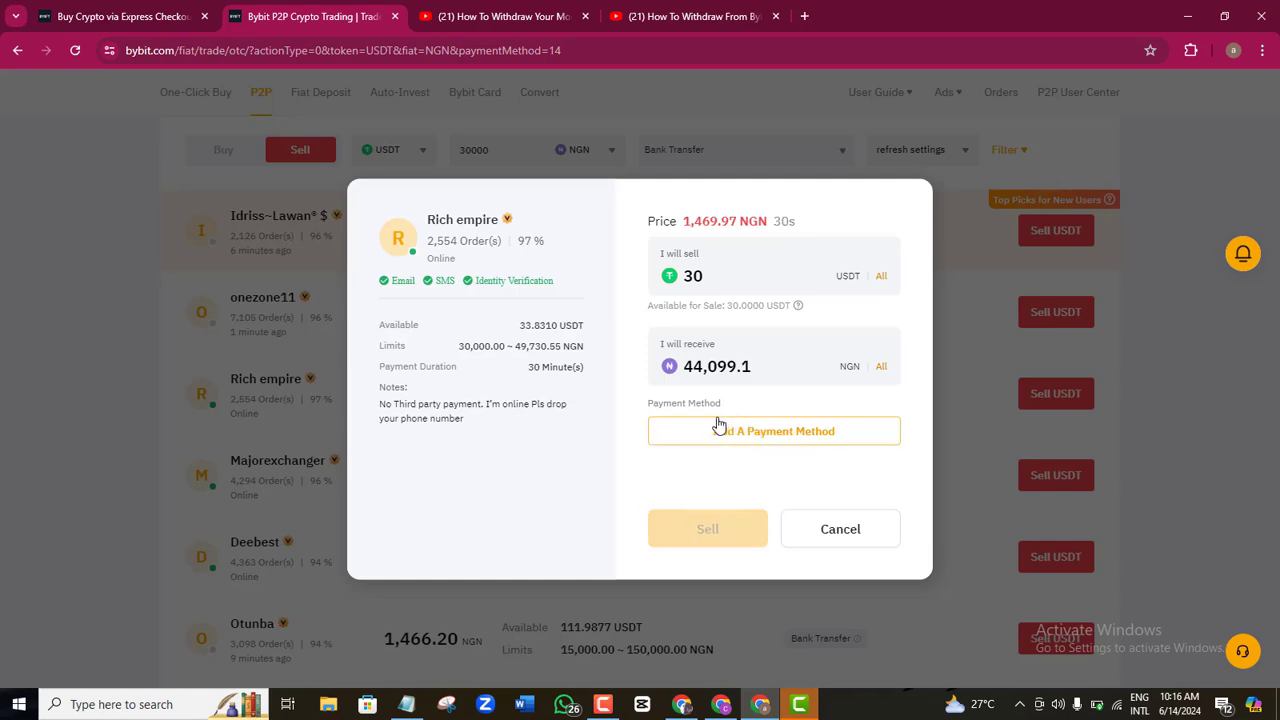
# Start a new payment method on the P2P profile and choose GTB Bank (Guarantee Trust Bank).
pyautogui.click(782, 444)
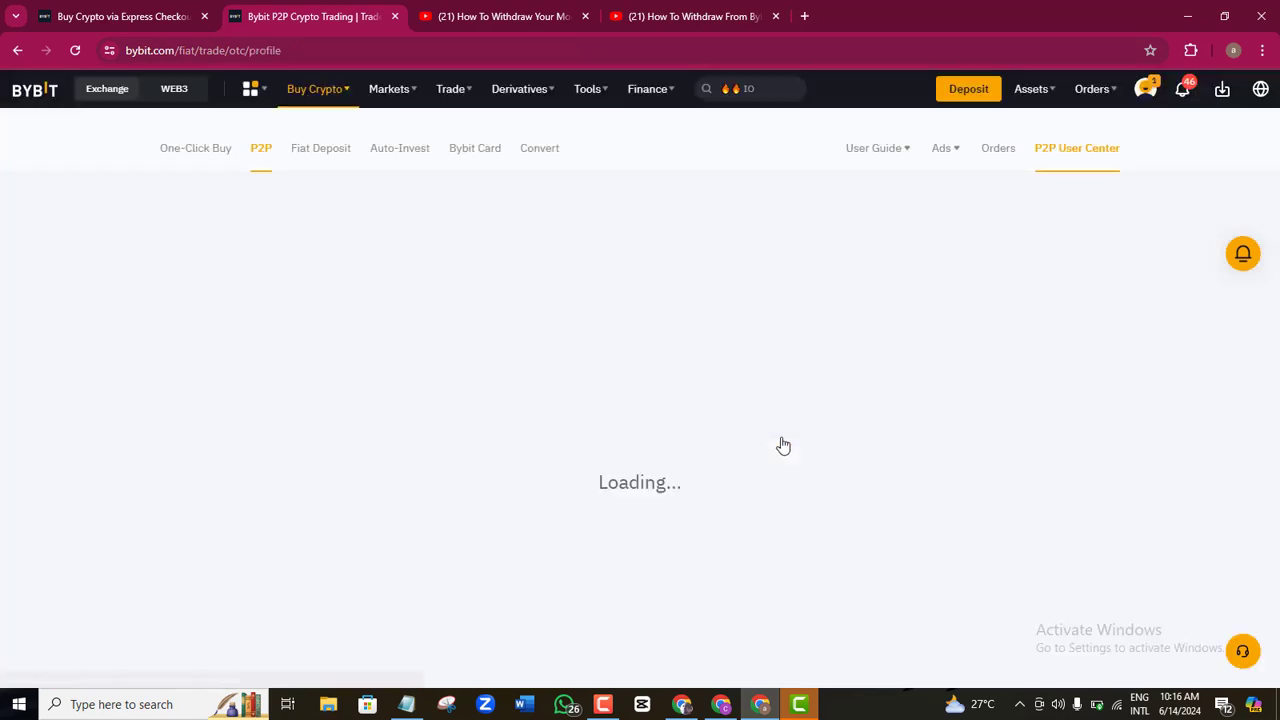
pyautogui.moveTo(1276, 198); pyautogui.dragTo(1276, 268)
pyautogui.scroll(-1, 1276, 268)
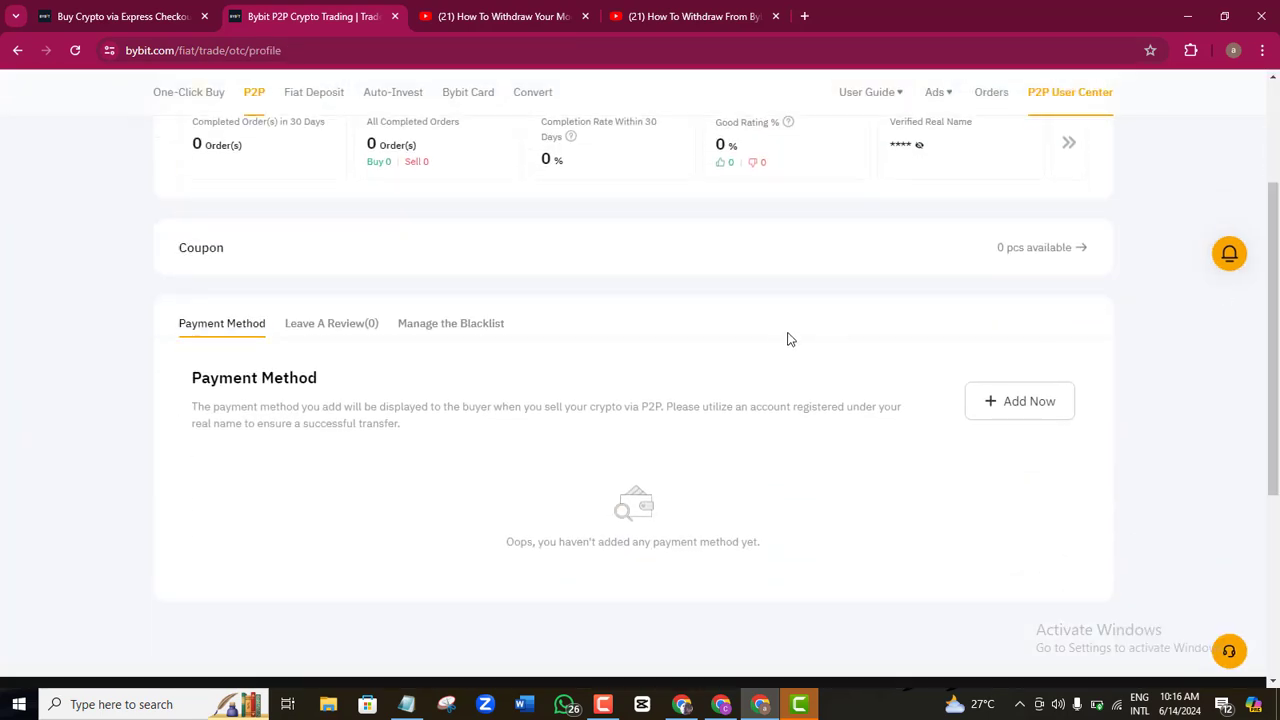
pyautogui.click(1019, 414)
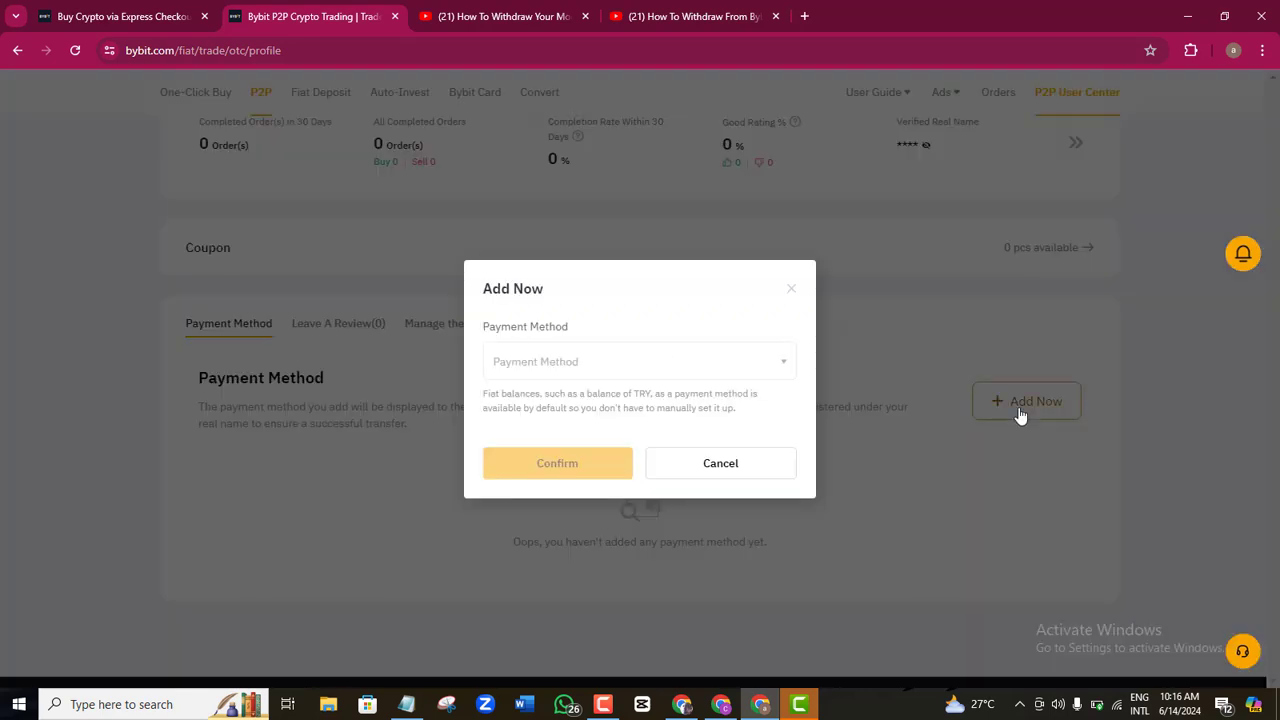
pyautogui.click(576, 364)
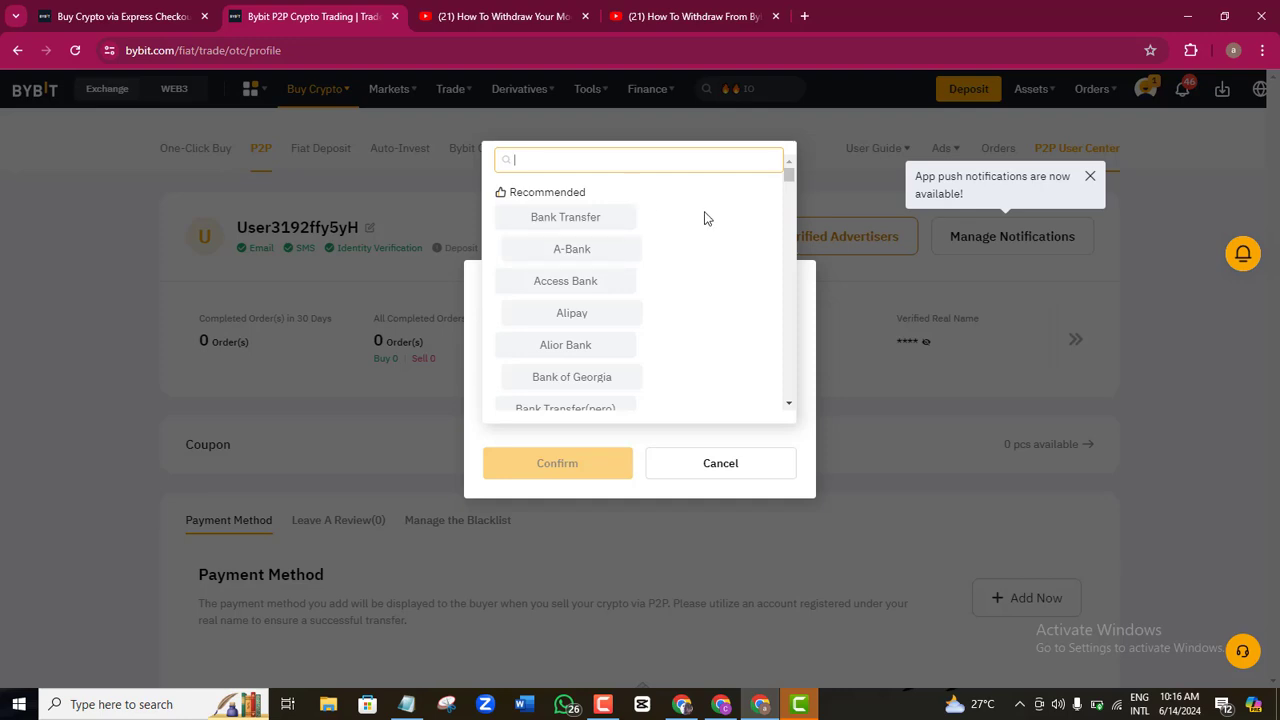
pyautogui.moveTo(789, 172); pyautogui.dragTo(795, 185)
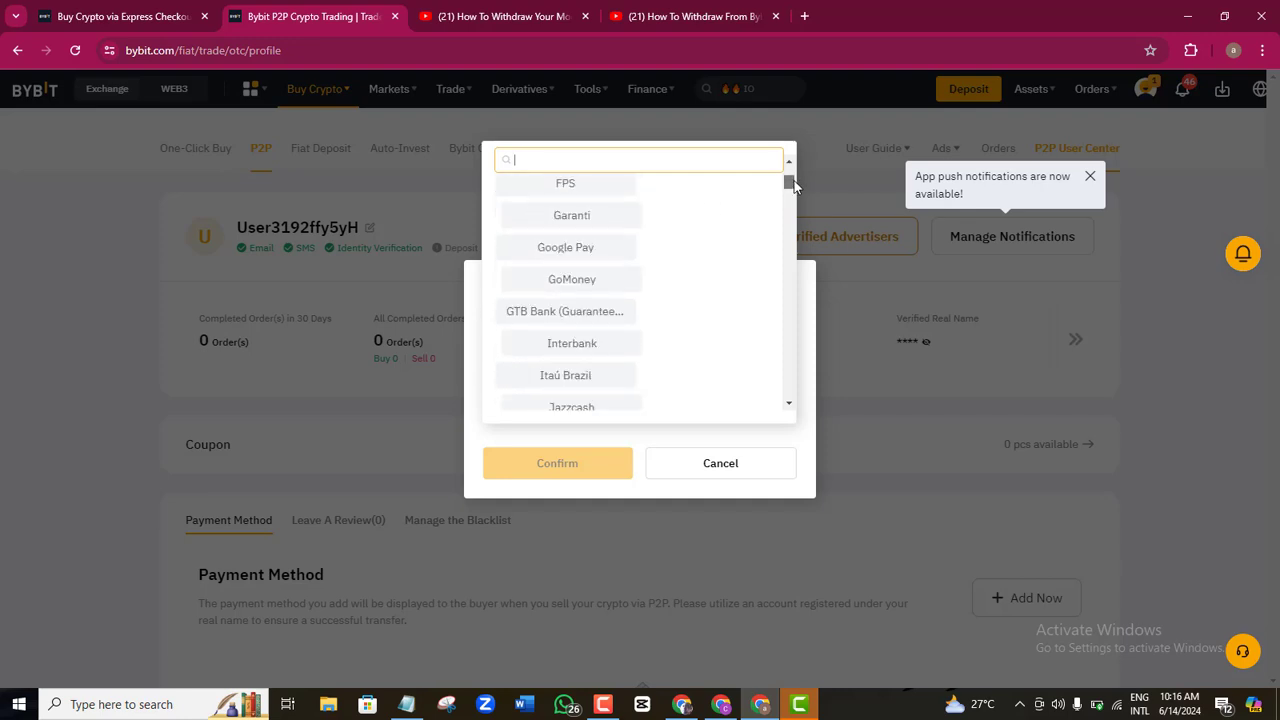
pyautogui.click(586, 314)
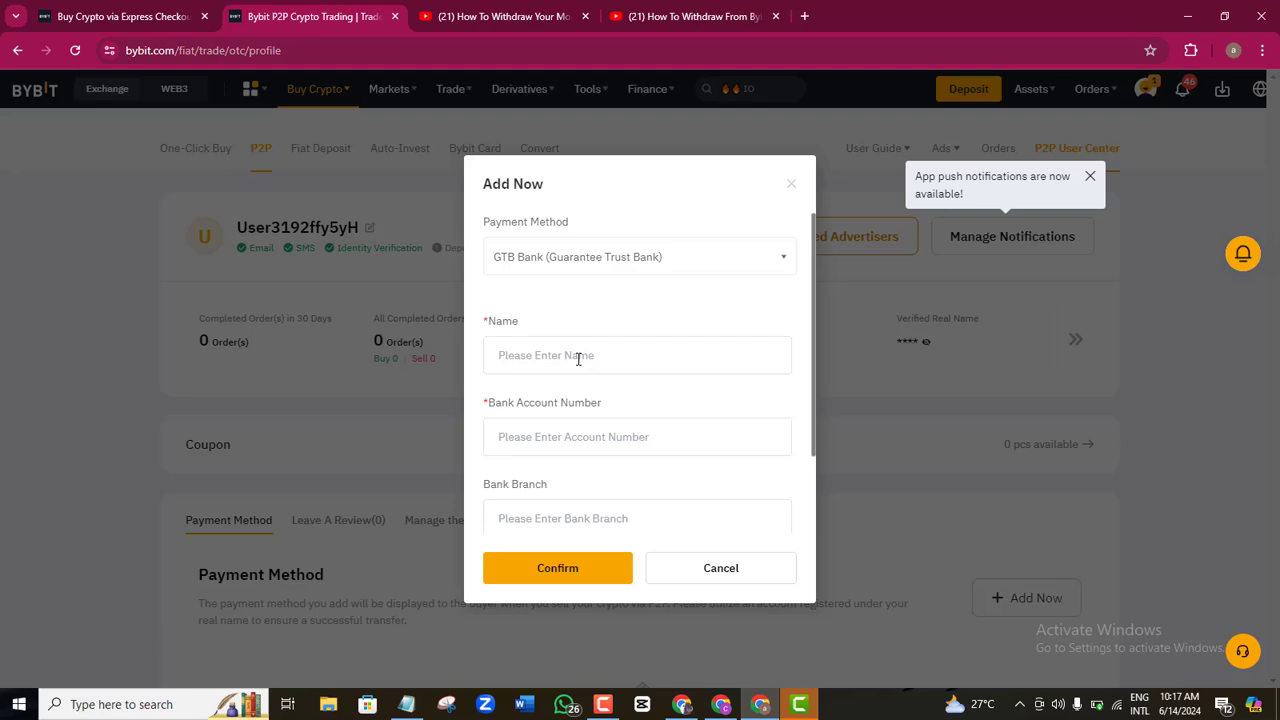
# Paste the account holder's name and the bank account number into the GTB Bank form.
pyautogui.click(578, 358)
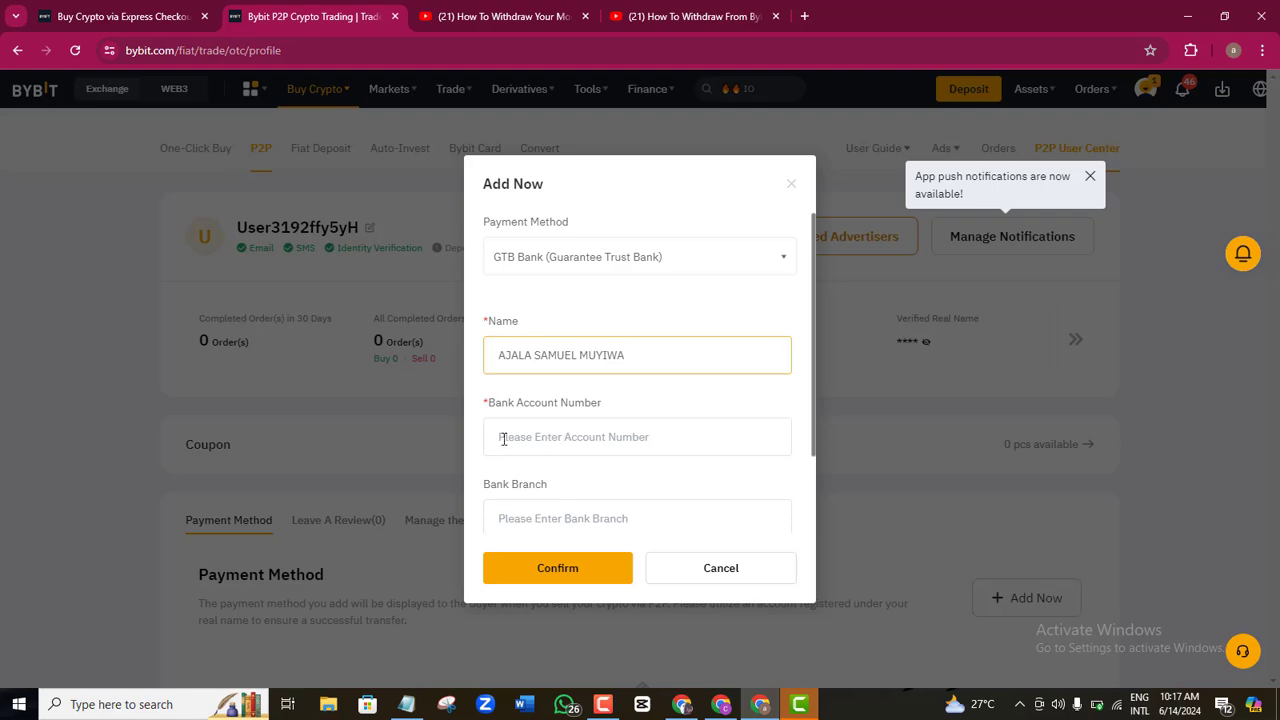
pyautogui.click(535, 441)
pyautogui.hotkey('ctrl', 'v')
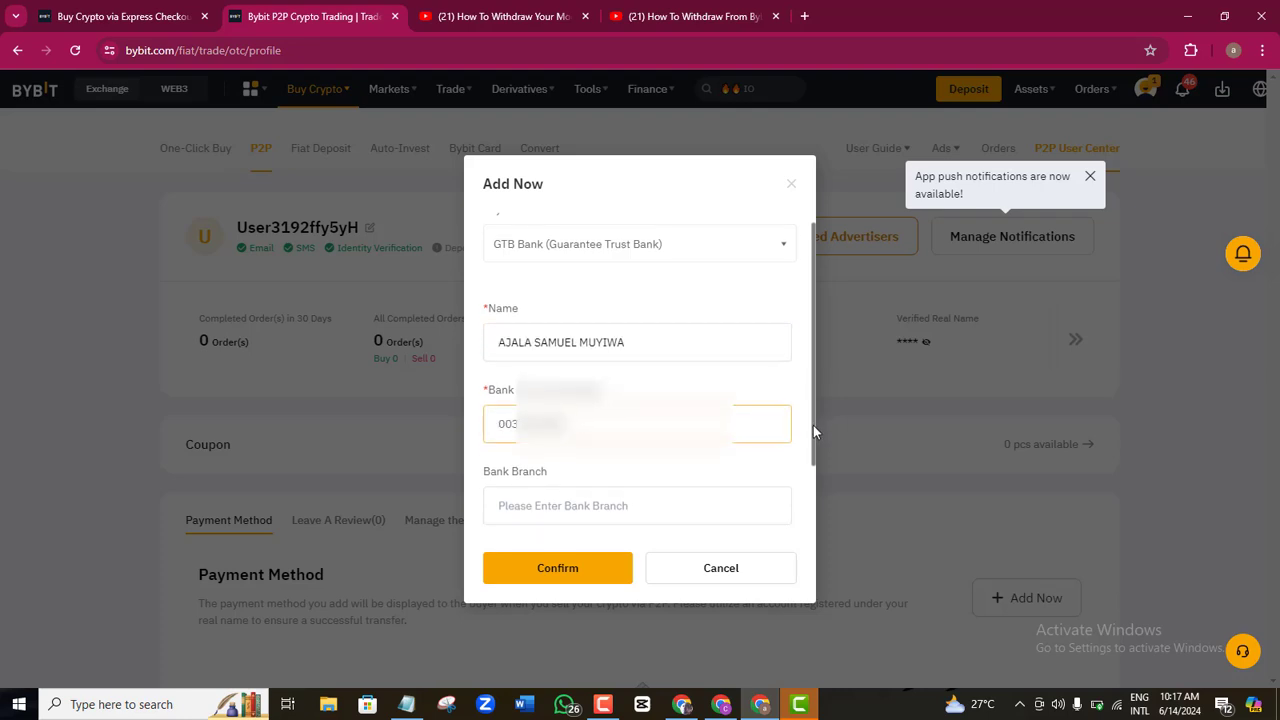
# Enter GUARANTY TRUST BANK as the bank name and submit the payment method.
pyautogui.scroll(-1, 813, 424)
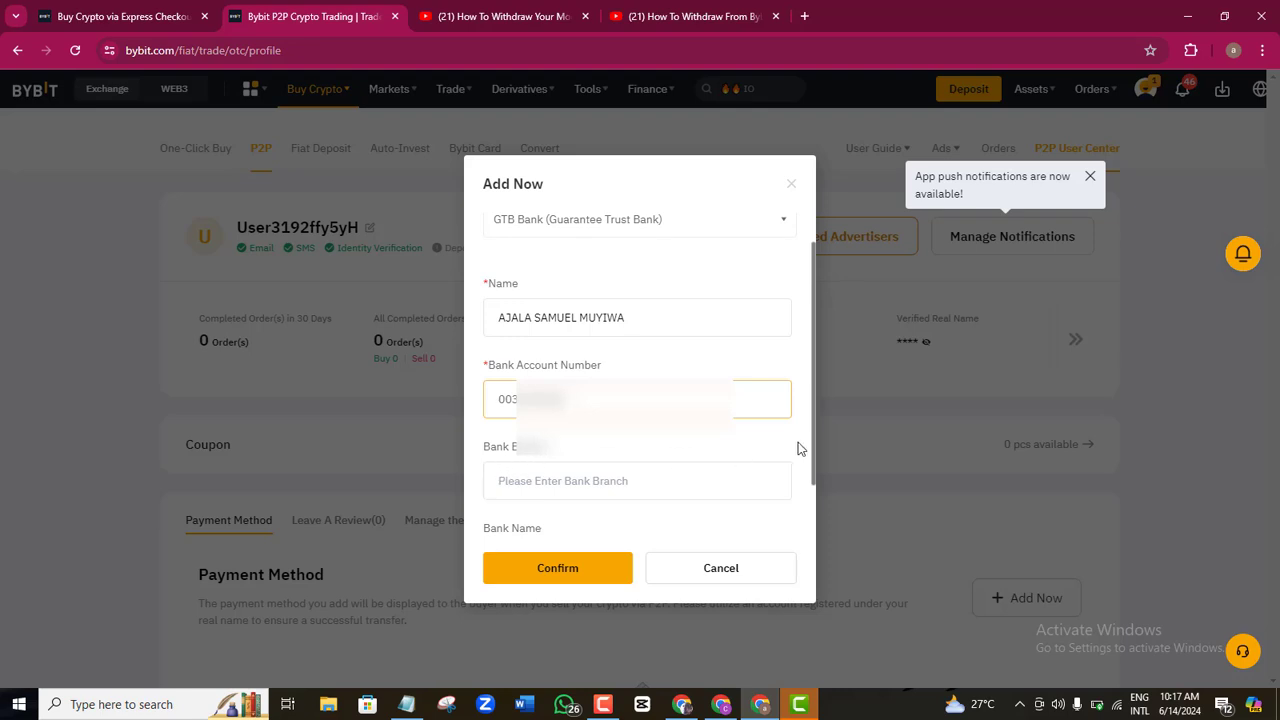
pyautogui.moveTo(815, 445); pyautogui.dragTo(817, 486)
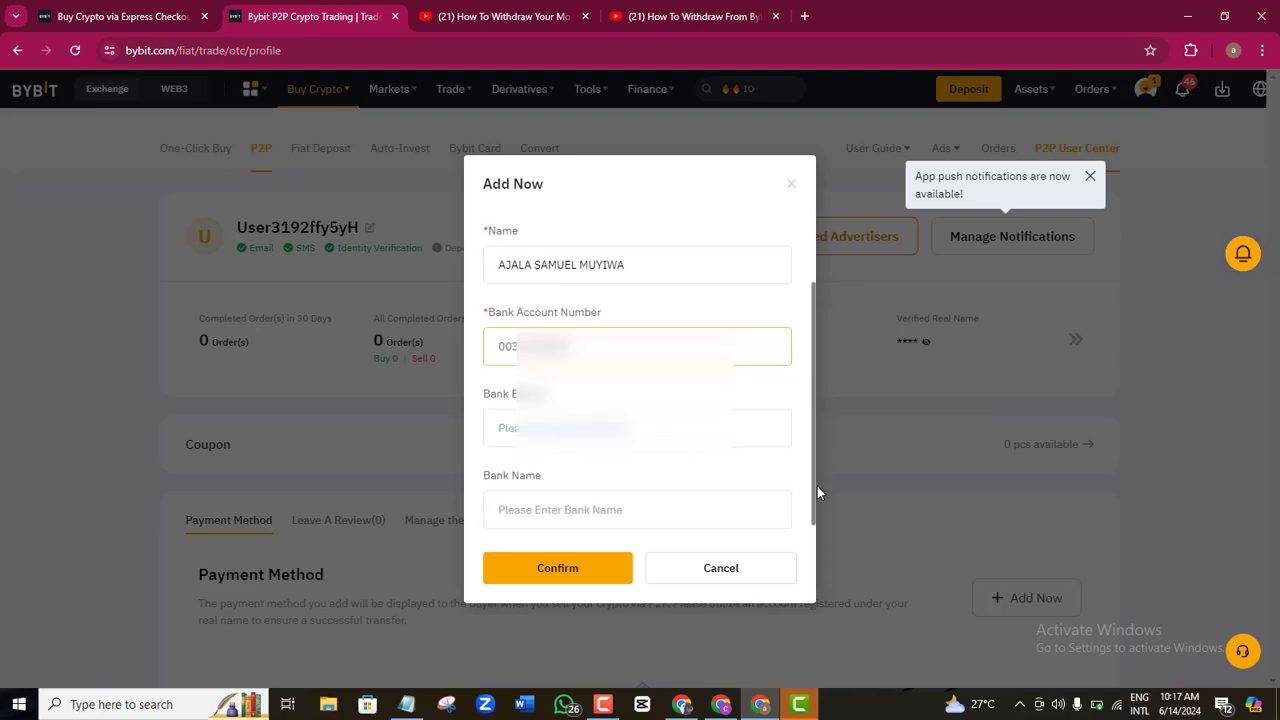
pyautogui.click(658, 509)
pyautogui.write('GUARANTY  TRUST BANK')
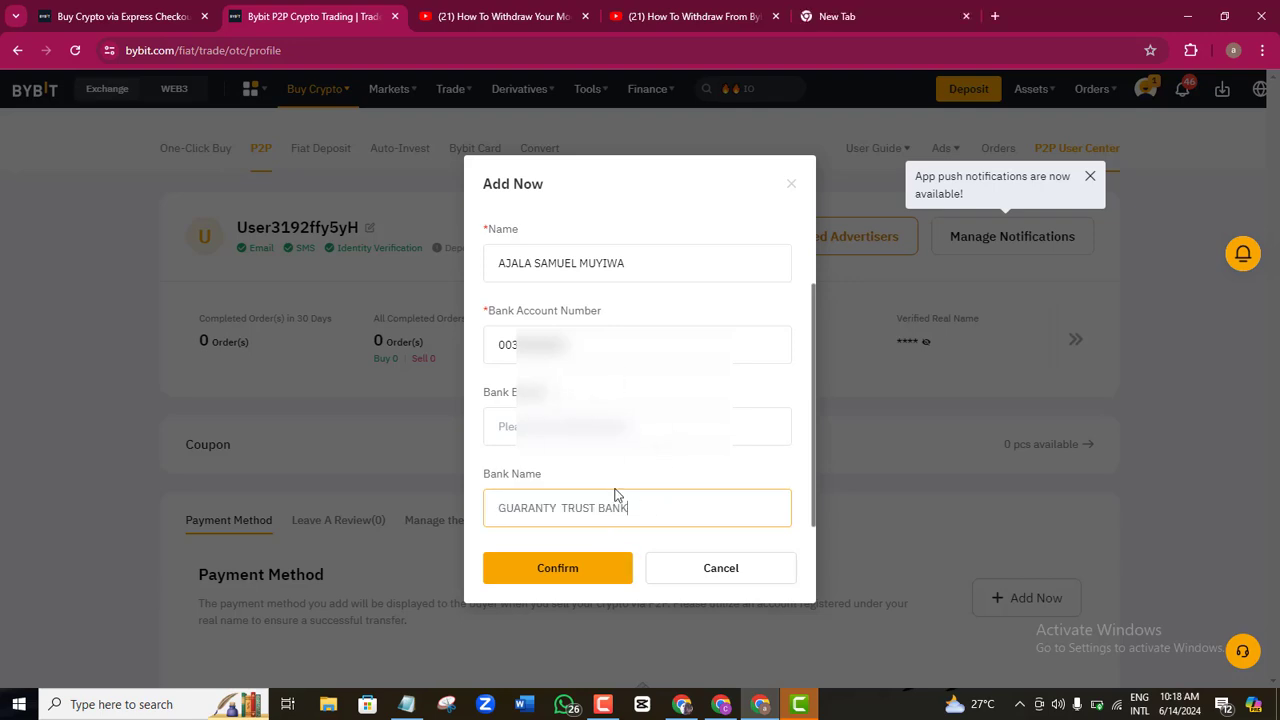
pyautogui.click(546, 574)
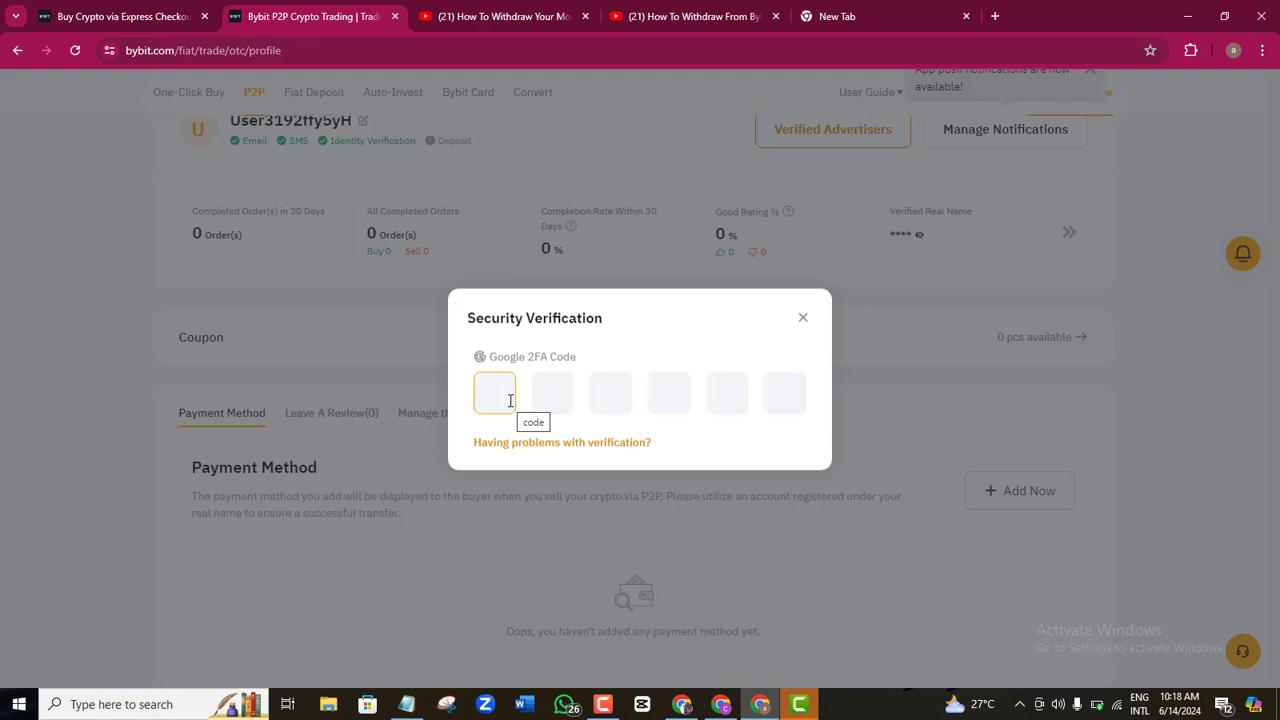
# Enter the six-digit Google 2FA code and confirm GTB Bank is listed beside Access Bank.
pyautogui.scroll(-2, 1277, 398)
pyautogui.scroll(1, 1277, 398)
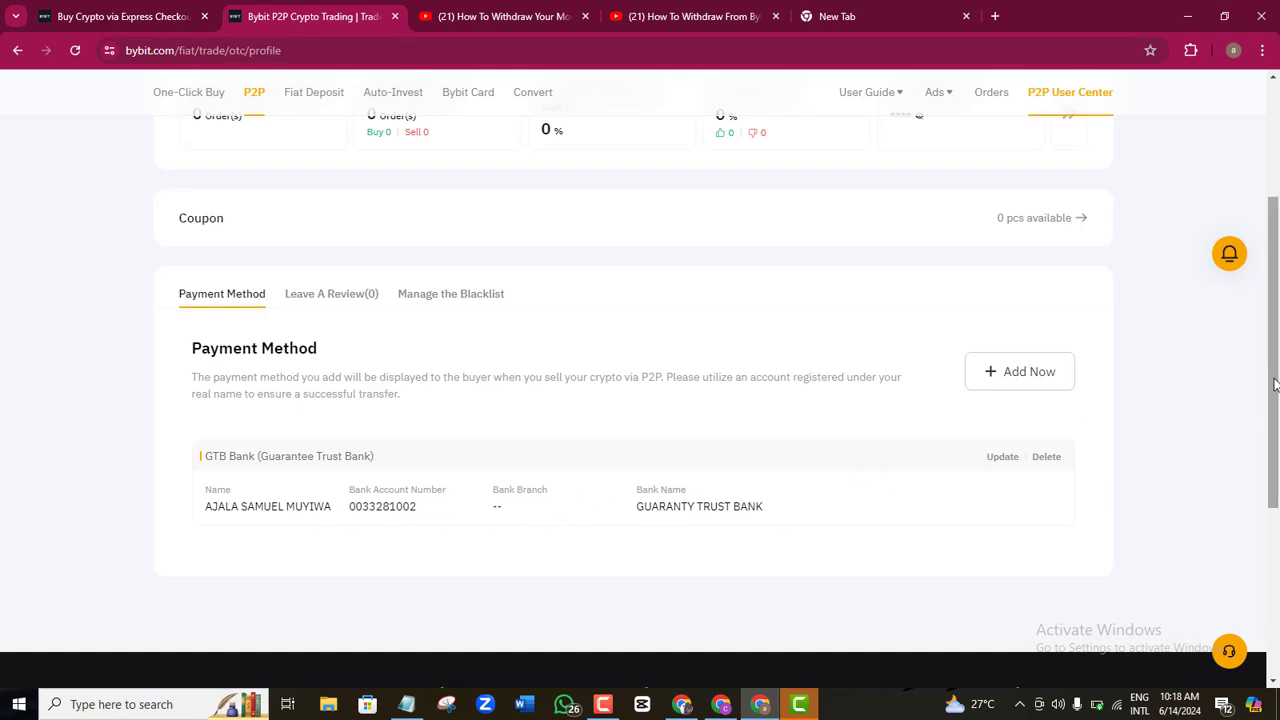
pyautogui.scroll(1, 1277, 398)
pyautogui.scroll(-1, 1277, 398)
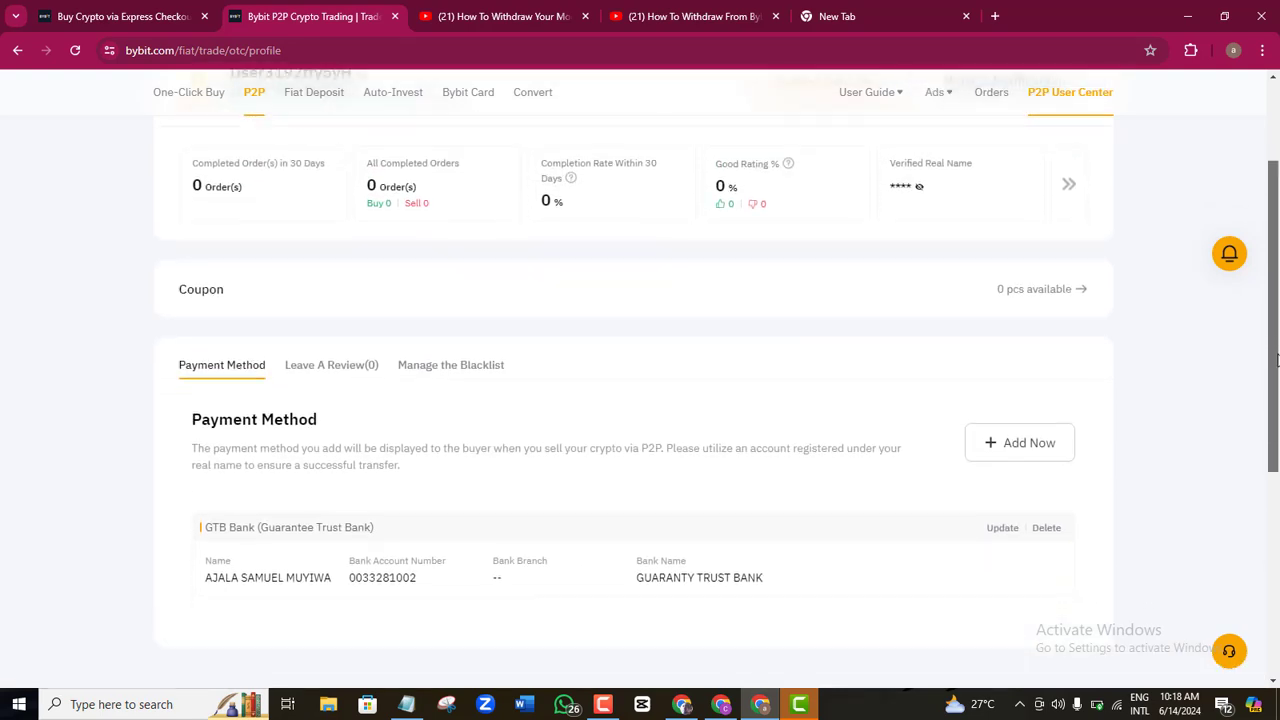
pyautogui.scroll(1, 1277, 398)
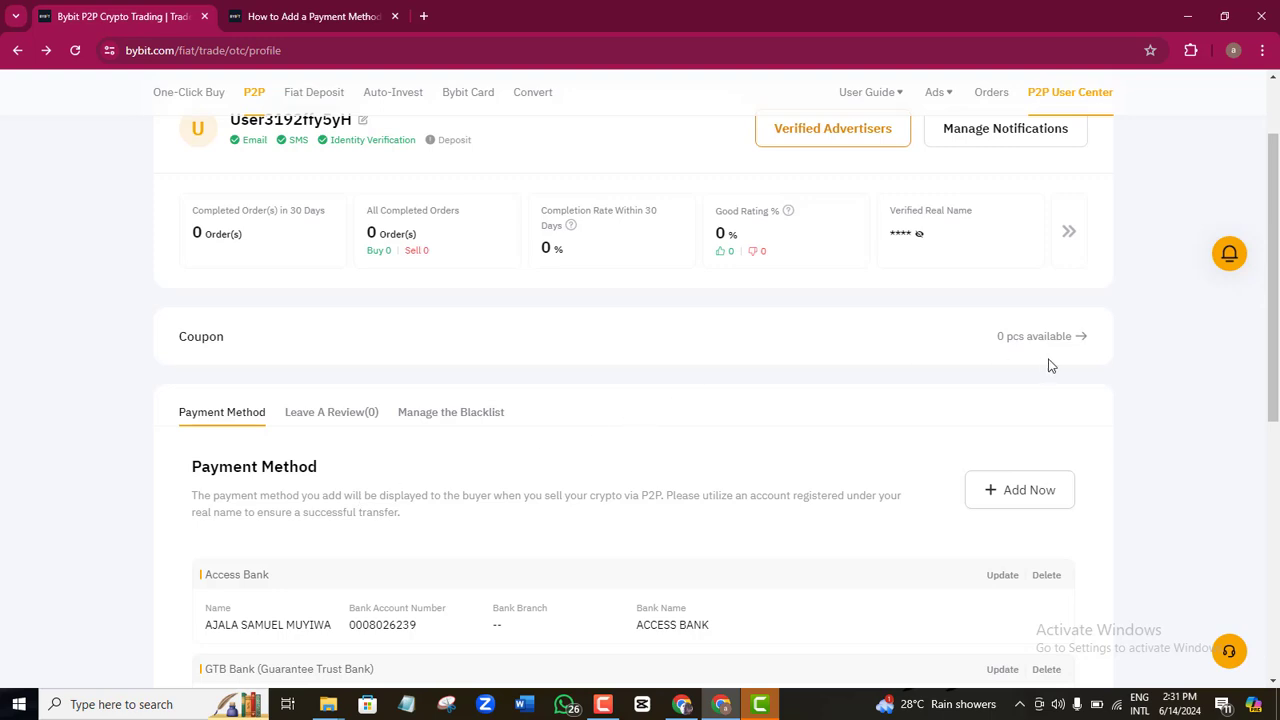
# Return to the P2P marketplace listing USDT sell offers in NGN.
pyautogui.scroll(1, 1277, 358)
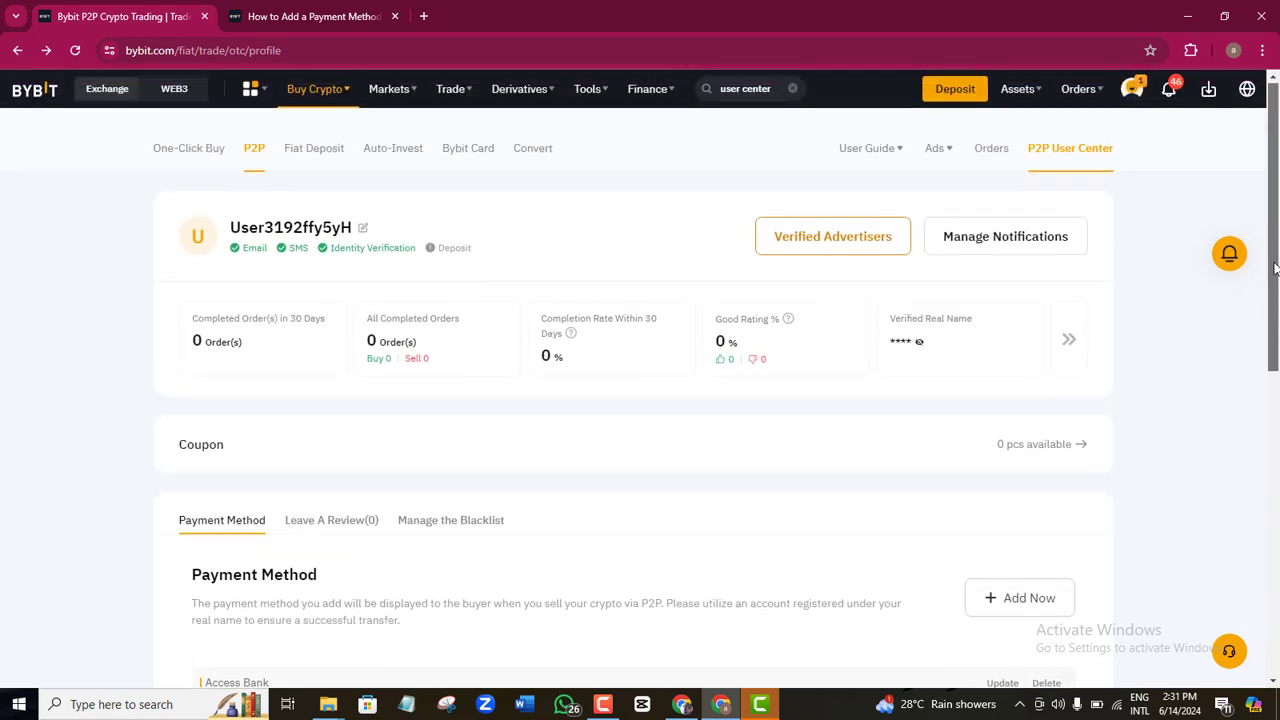
pyautogui.click(252, 158)
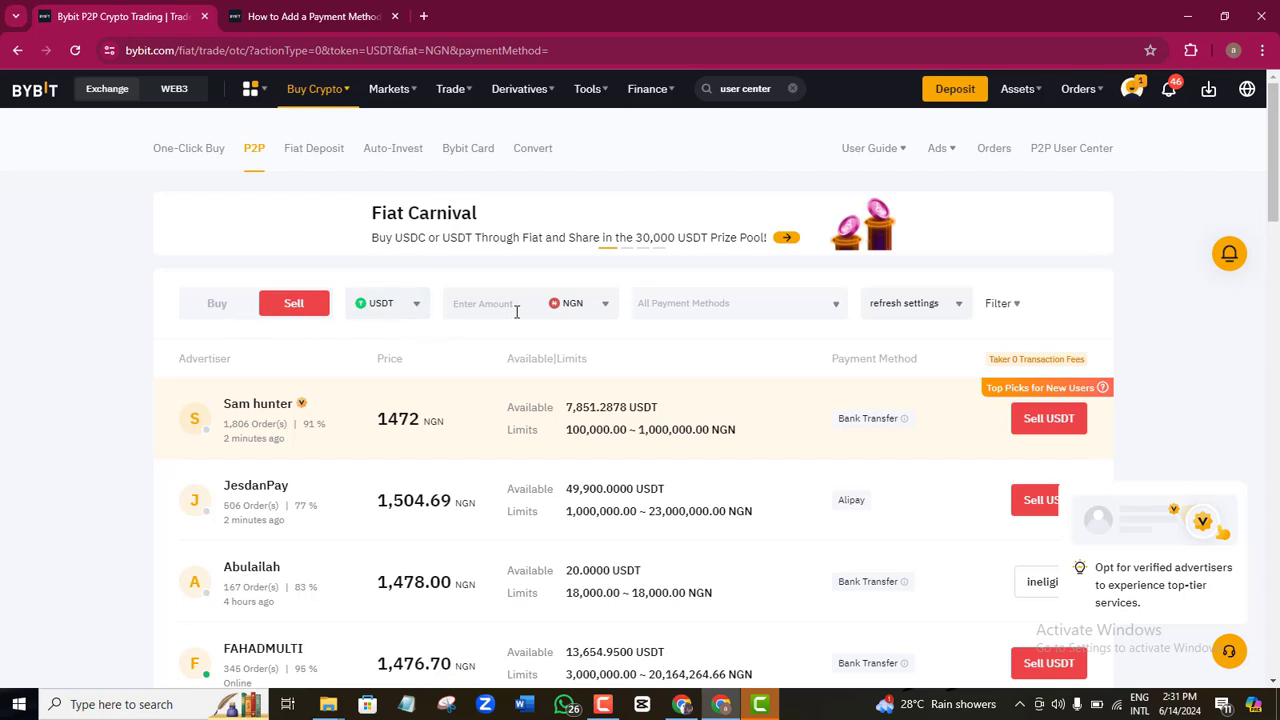
# Search 'gtb' and filter the sell offers to GTB Bank (Guarantee Trust Bank).
pyautogui.click(825, 312)
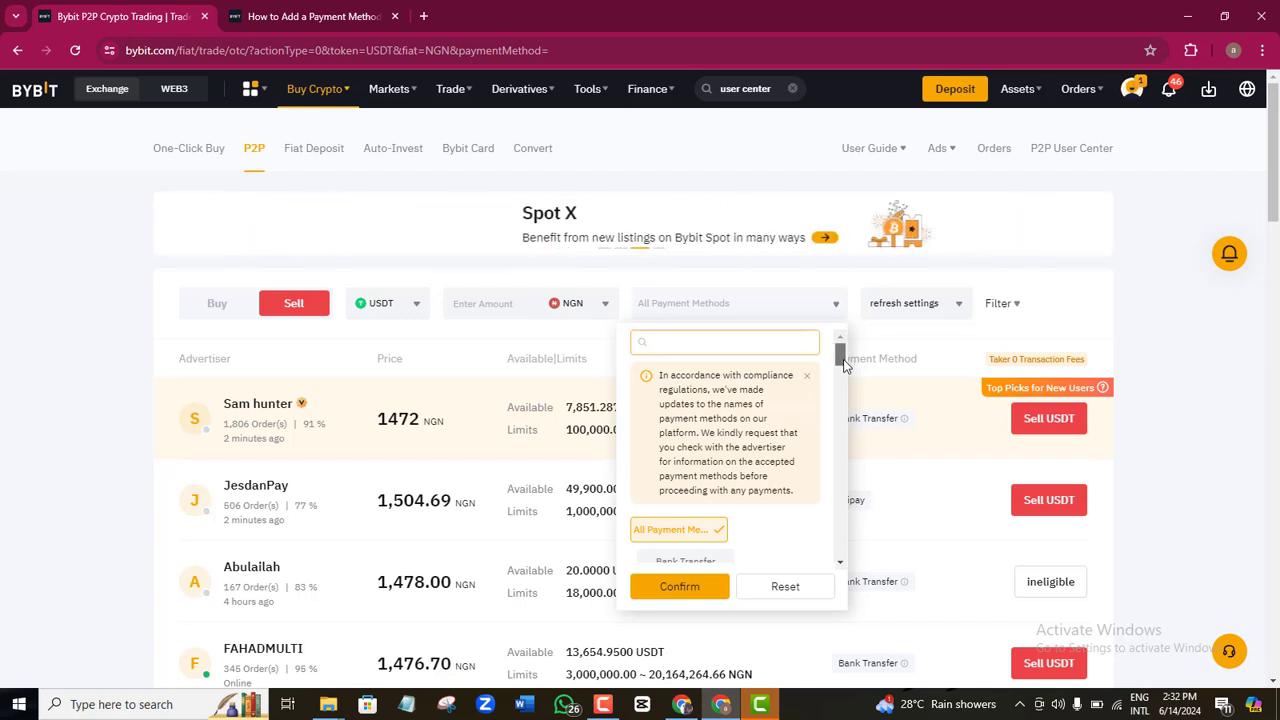
pyautogui.scroll(-1, 840, 400)
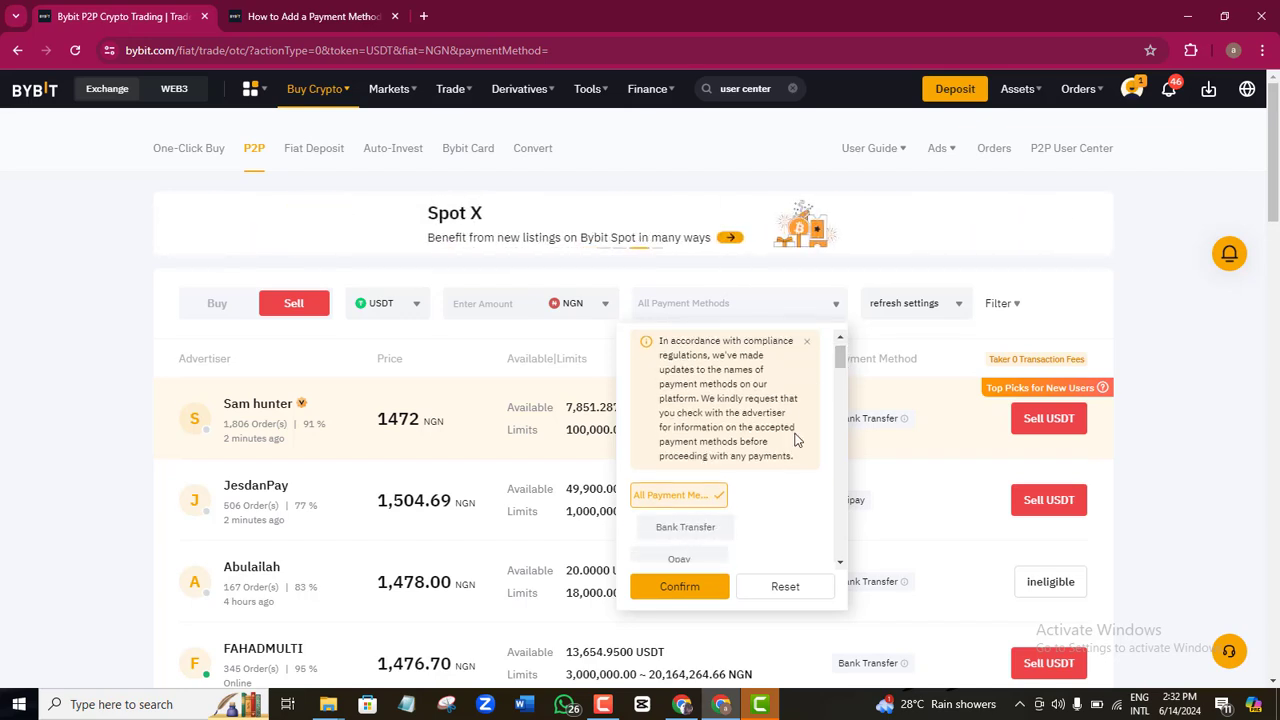
pyautogui.moveTo(841, 363)
pyautogui.mouseDown()
pyautogui.moveTo(842, 415)
pyautogui.moveTo(840, 372)
pyautogui.mouseUp()
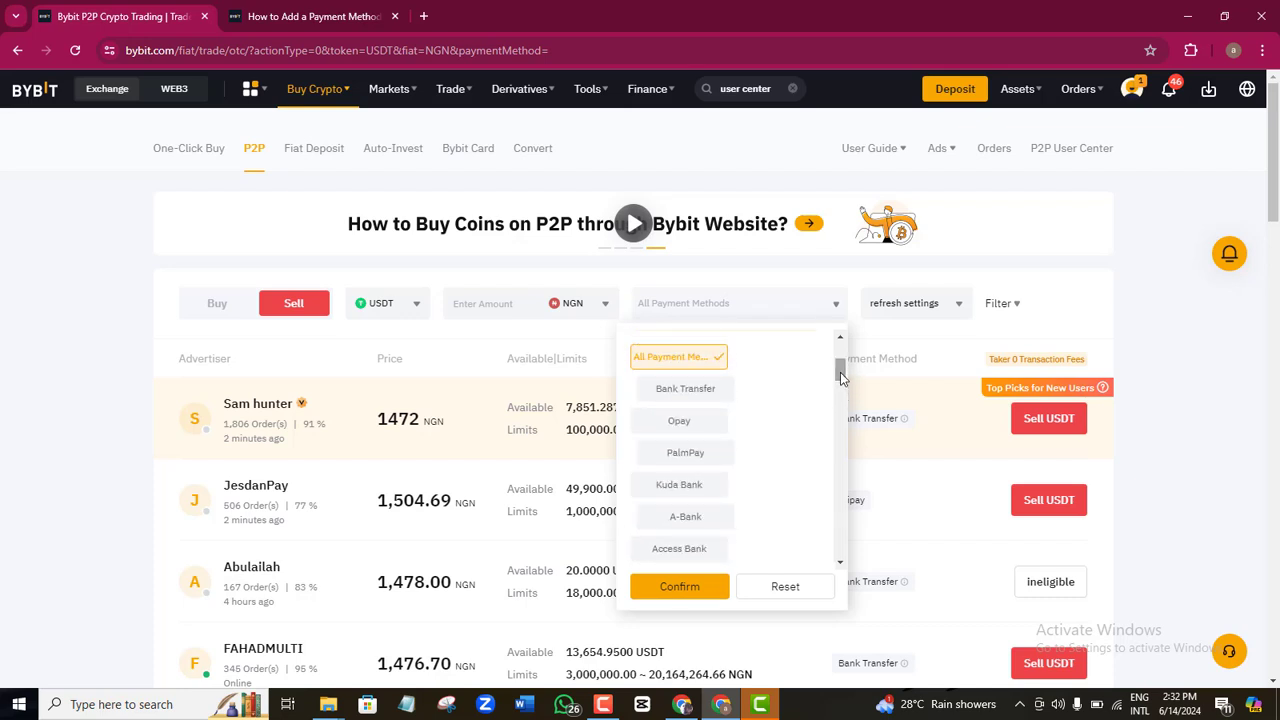
pyautogui.click(728, 303)
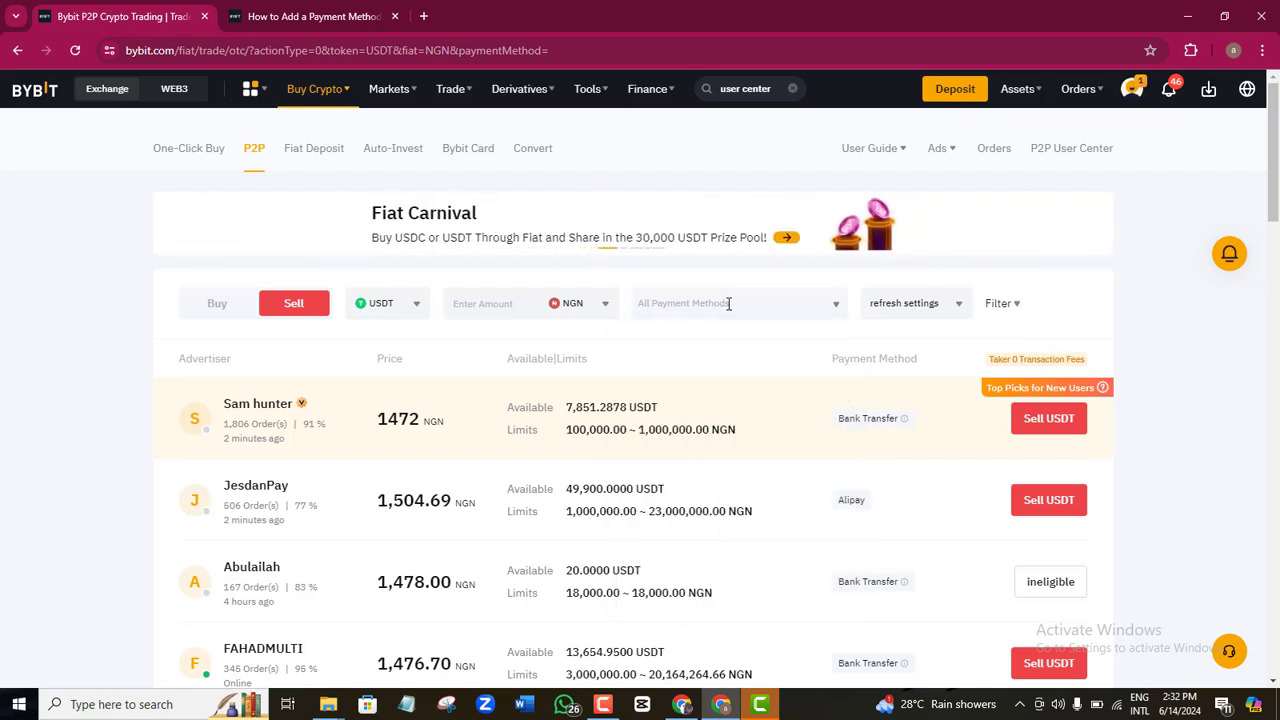
pyautogui.click(728, 303)
pyautogui.write('gtb')
pyautogui.click(676, 518)
pyautogui.click(681, 587)
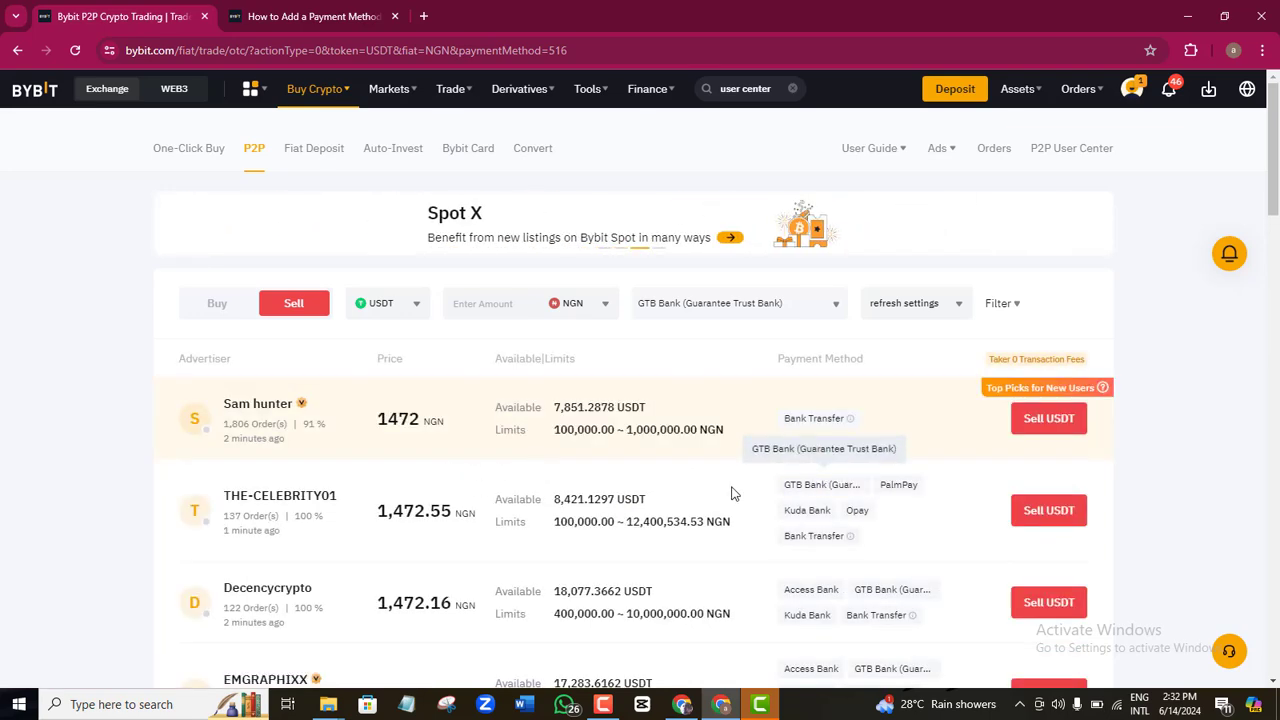
# Apply the Show only Verified Advertisers and Show only Eligible Ads filters.
pyautogui.moveTo(1218, 272)
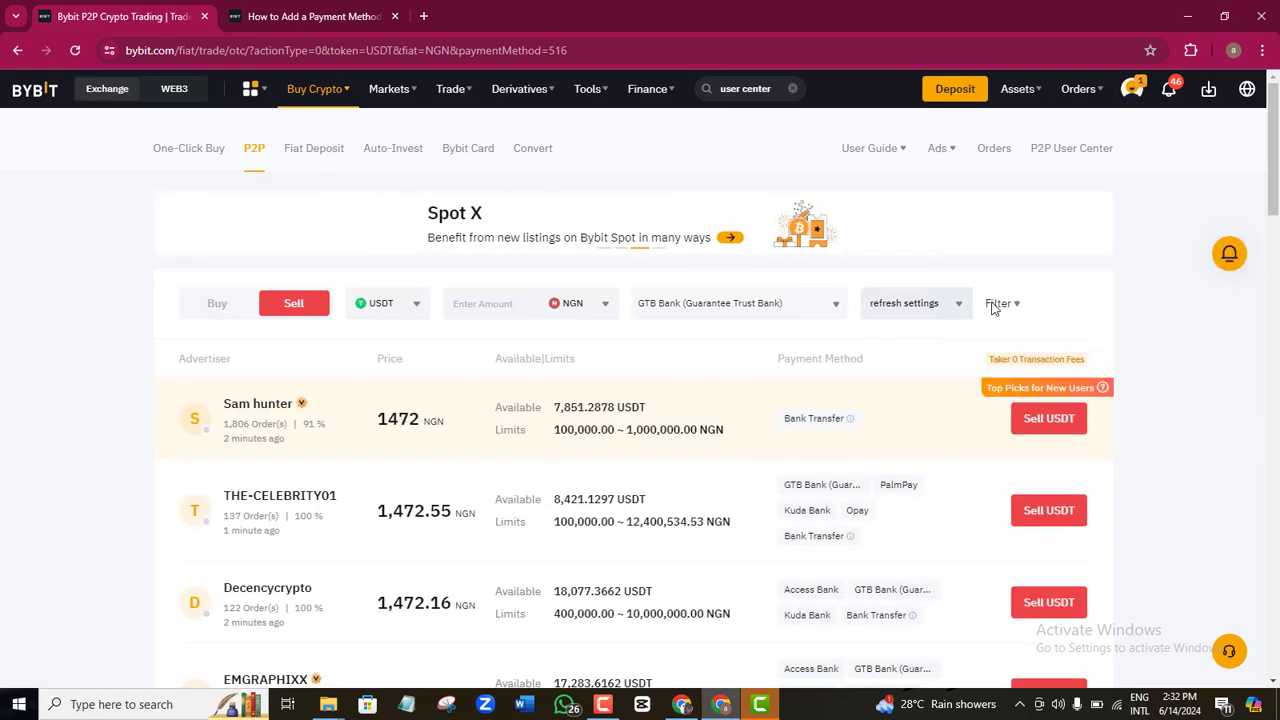
pyautogui.click(1006, 305)
pyautogui.click(1003, 341)
pyautogui.click(1003, 390)
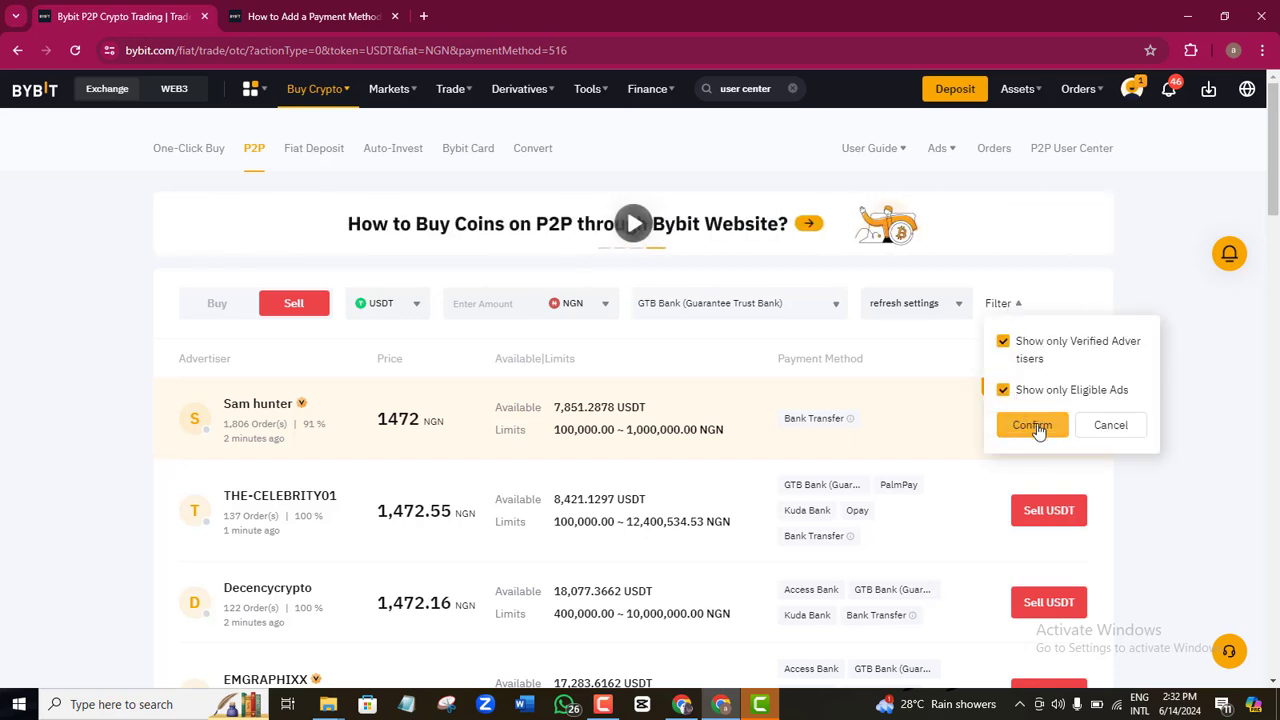
pyautogui.click(1037, 426)
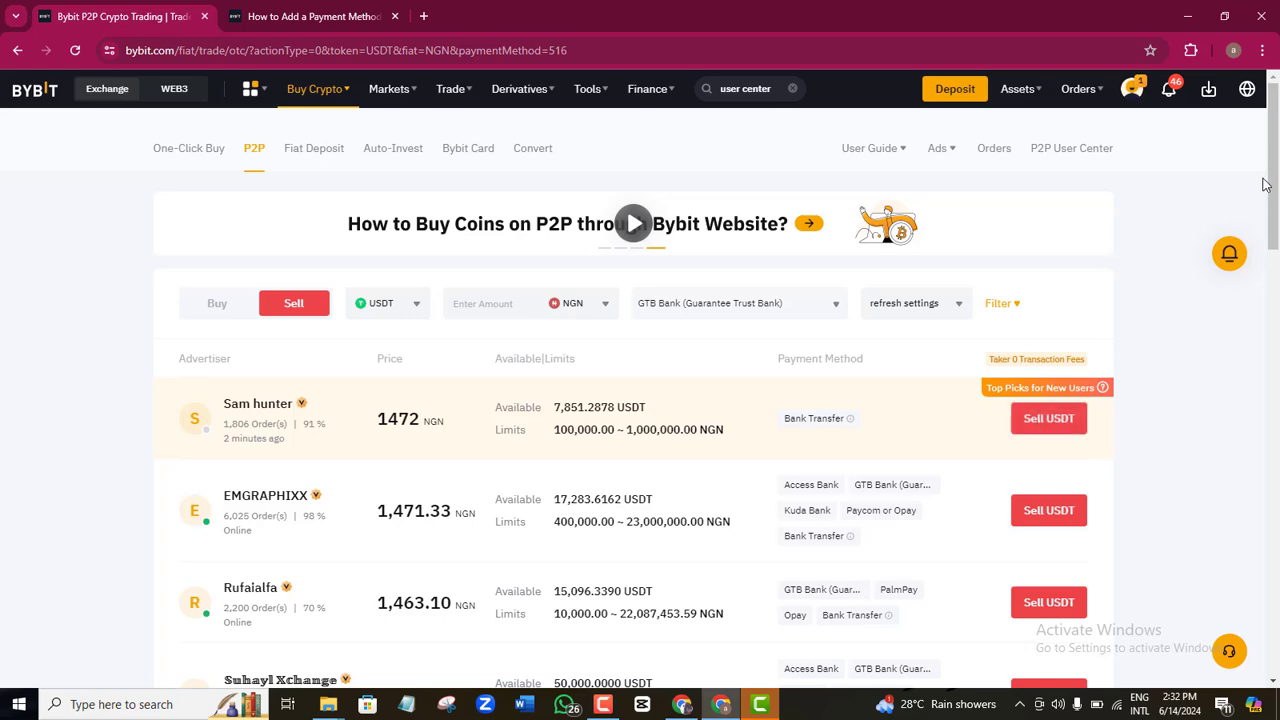
pyautogui.moveTo(1275, 176); pyautogui.dragTo(1273, 220)
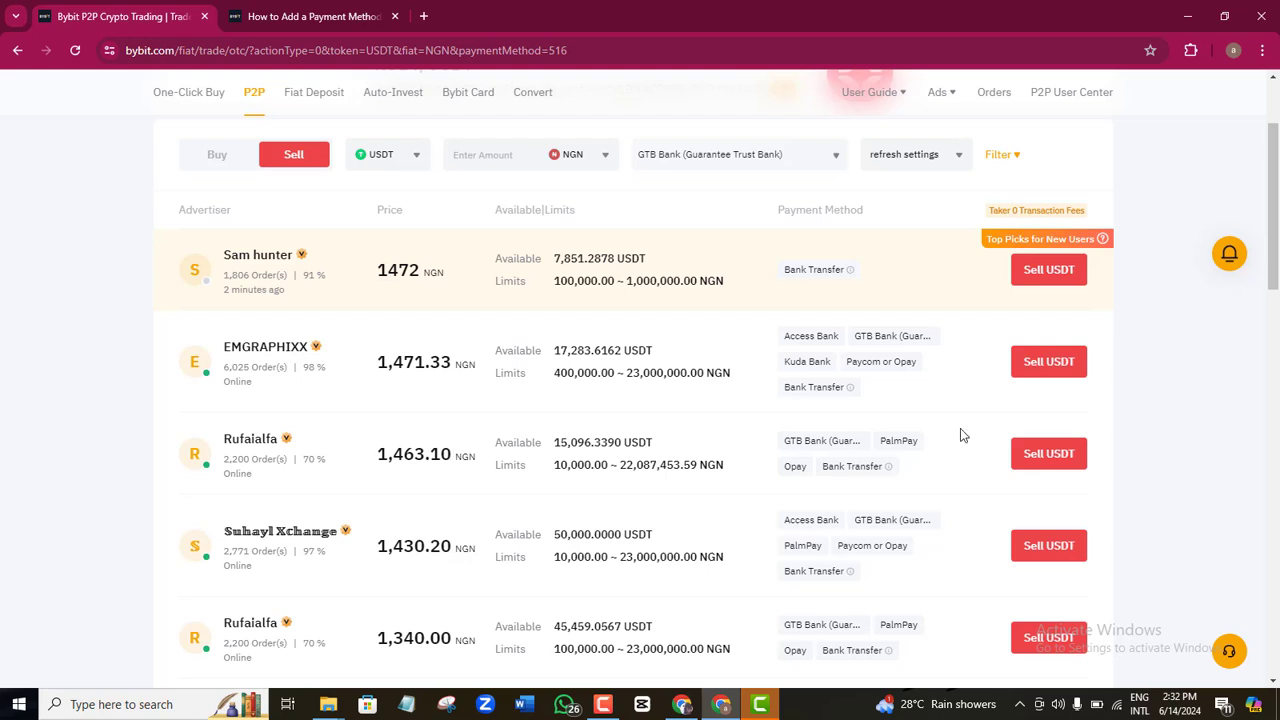
# Sell 30 USDT to the 1,463.10 NGN offer for 43,893 NGN and open saved payment methods.
pyautogui.click(1048, 459)
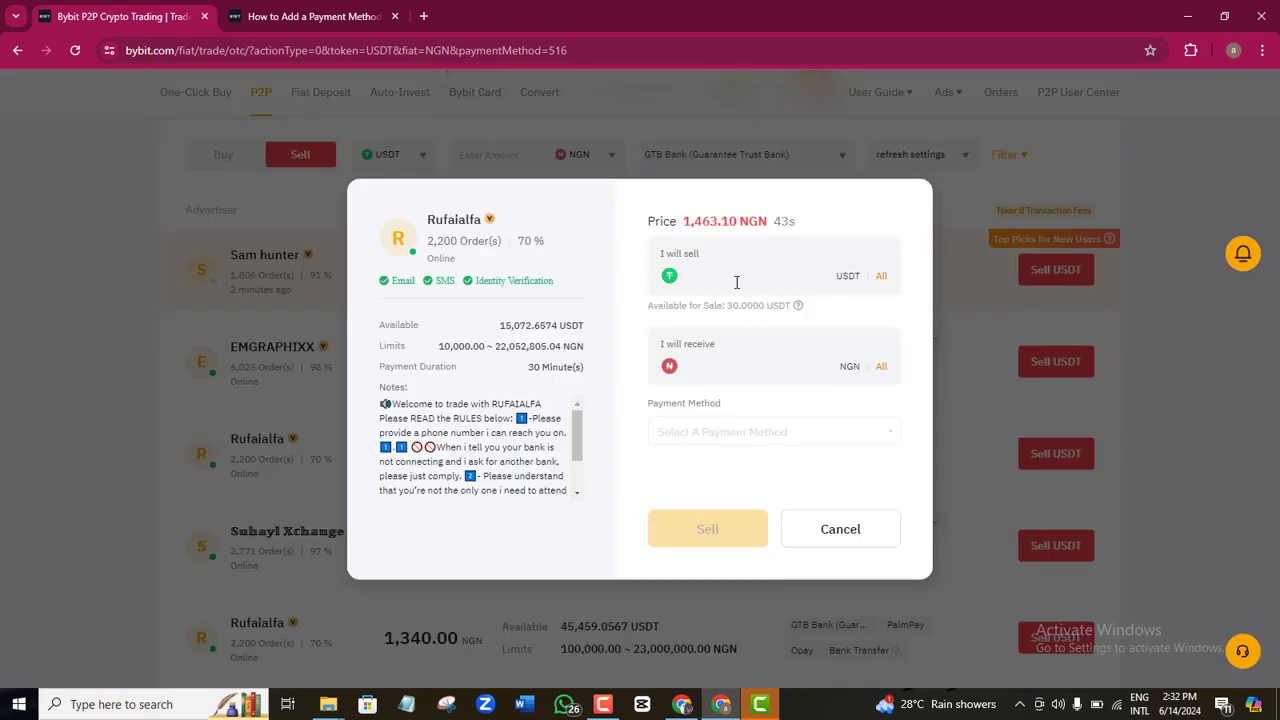
pyautogui.write('30')
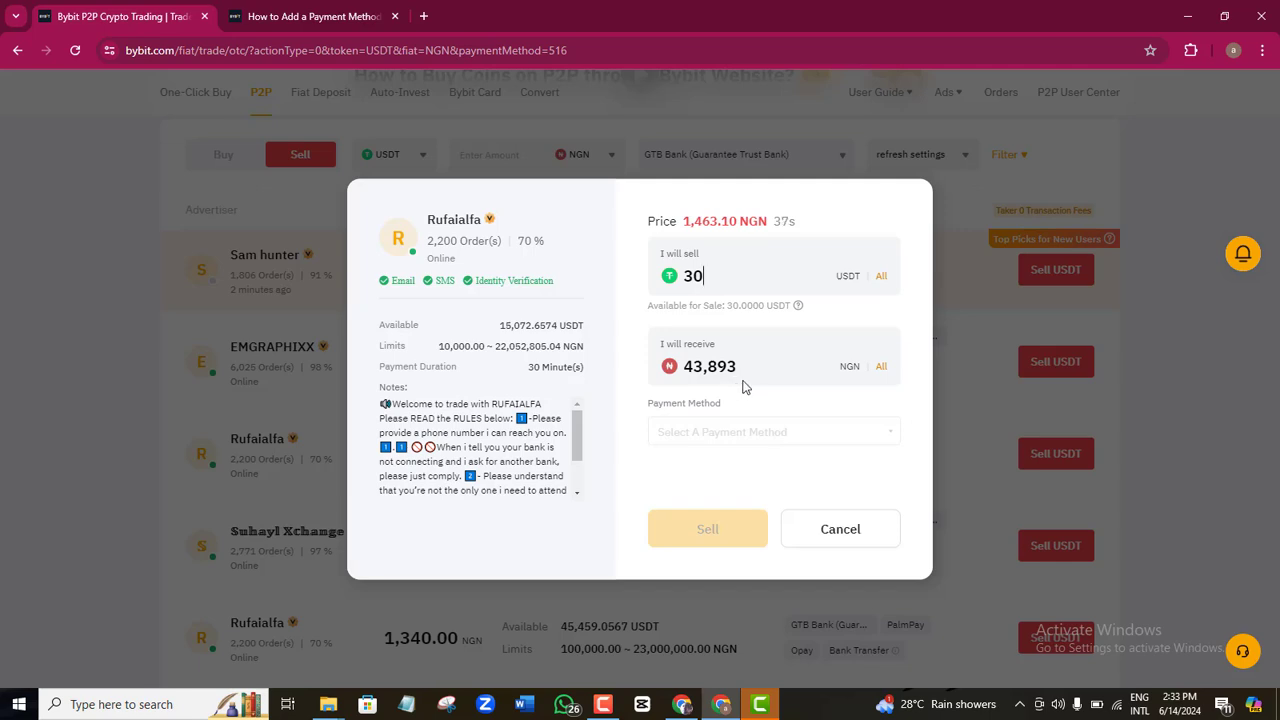
pyautogui.click(884, 434)
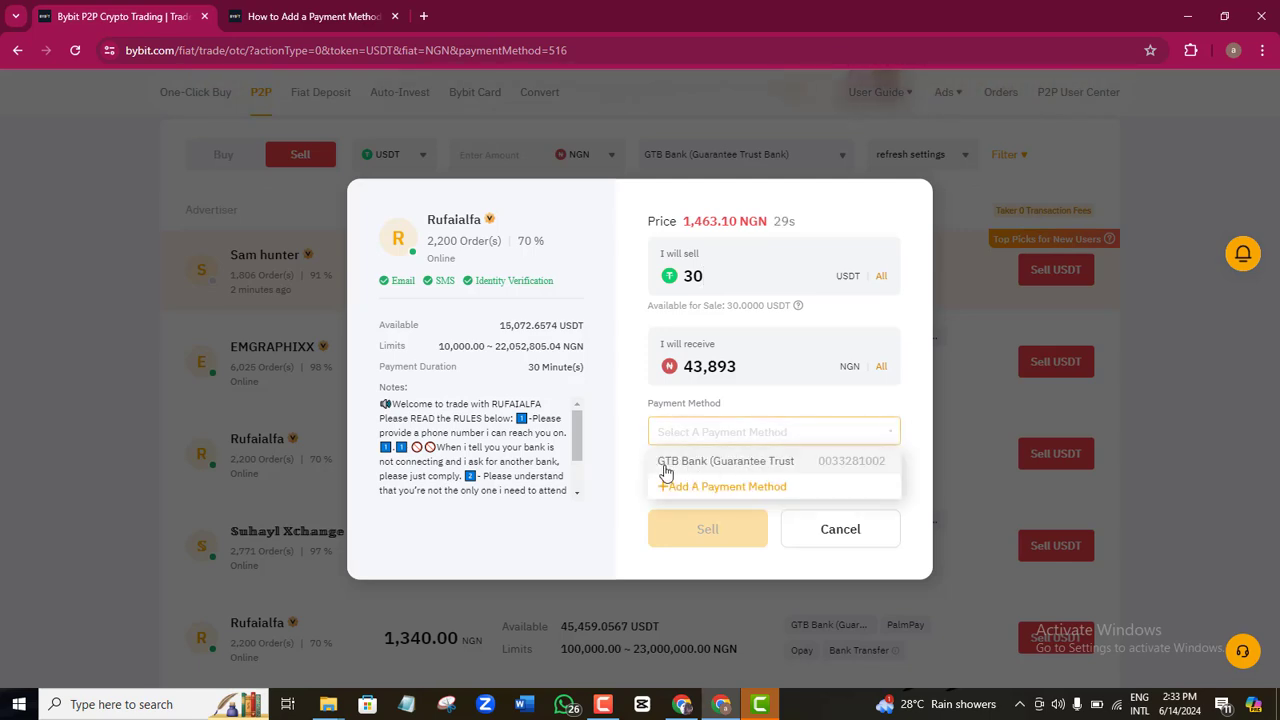